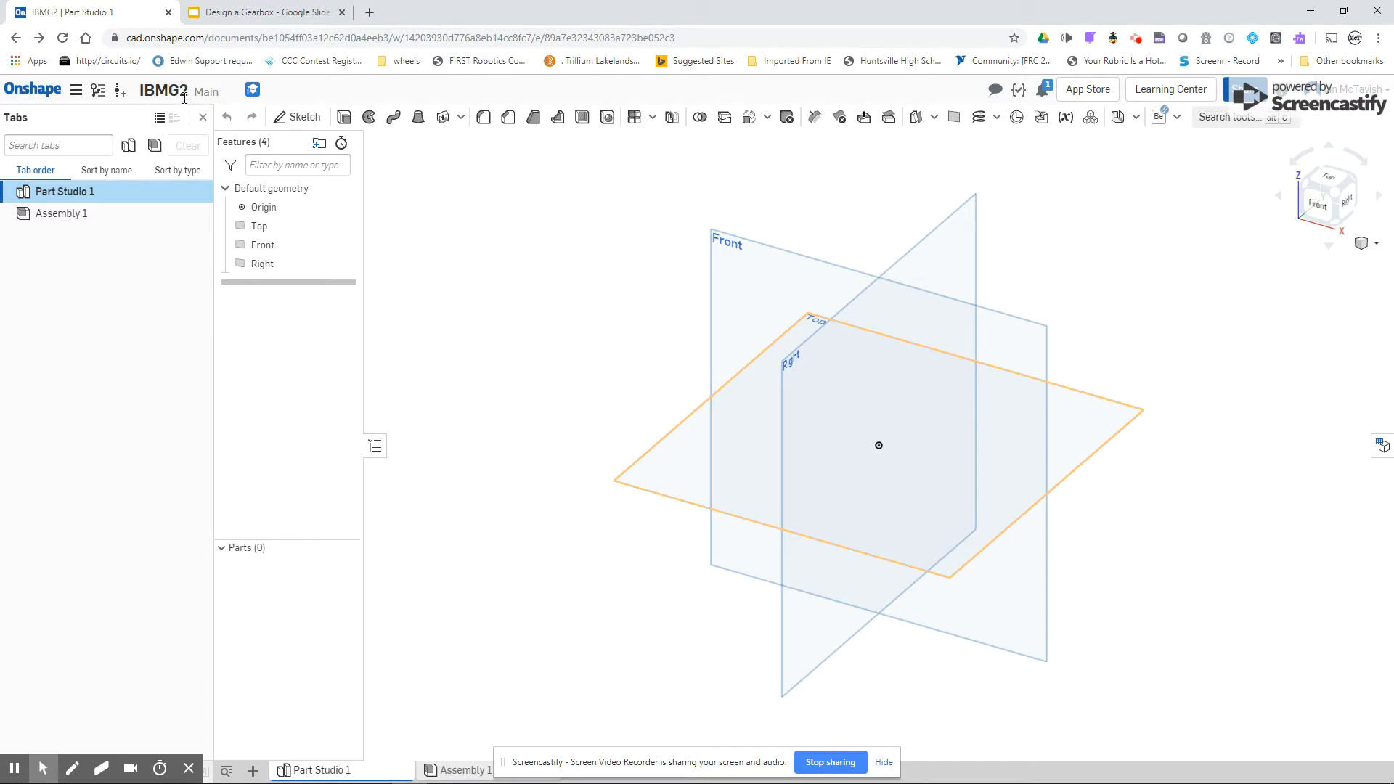
# - Check the document's workspace units, including the default length unit, and accept them as they are
pyautogui.click(78, 91)
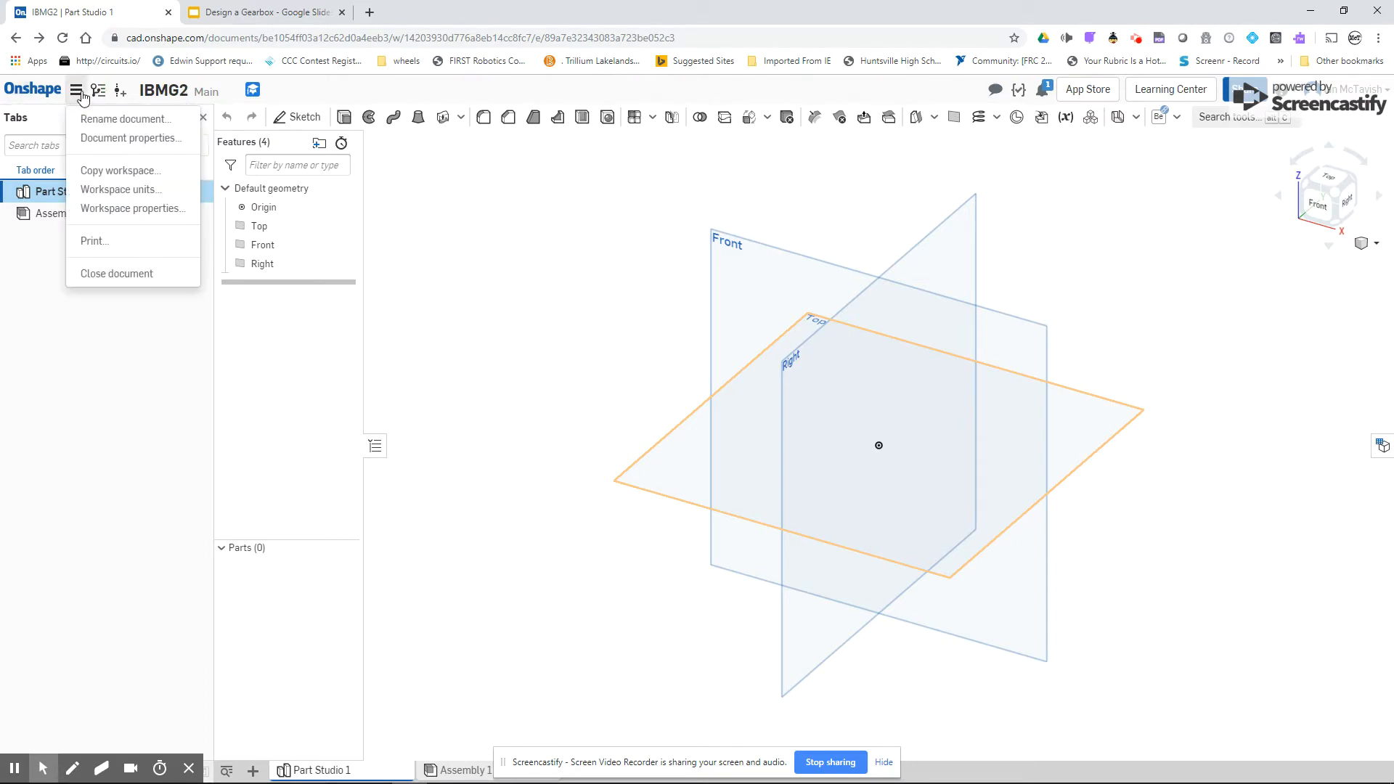
pyautogui.click(125, 189)
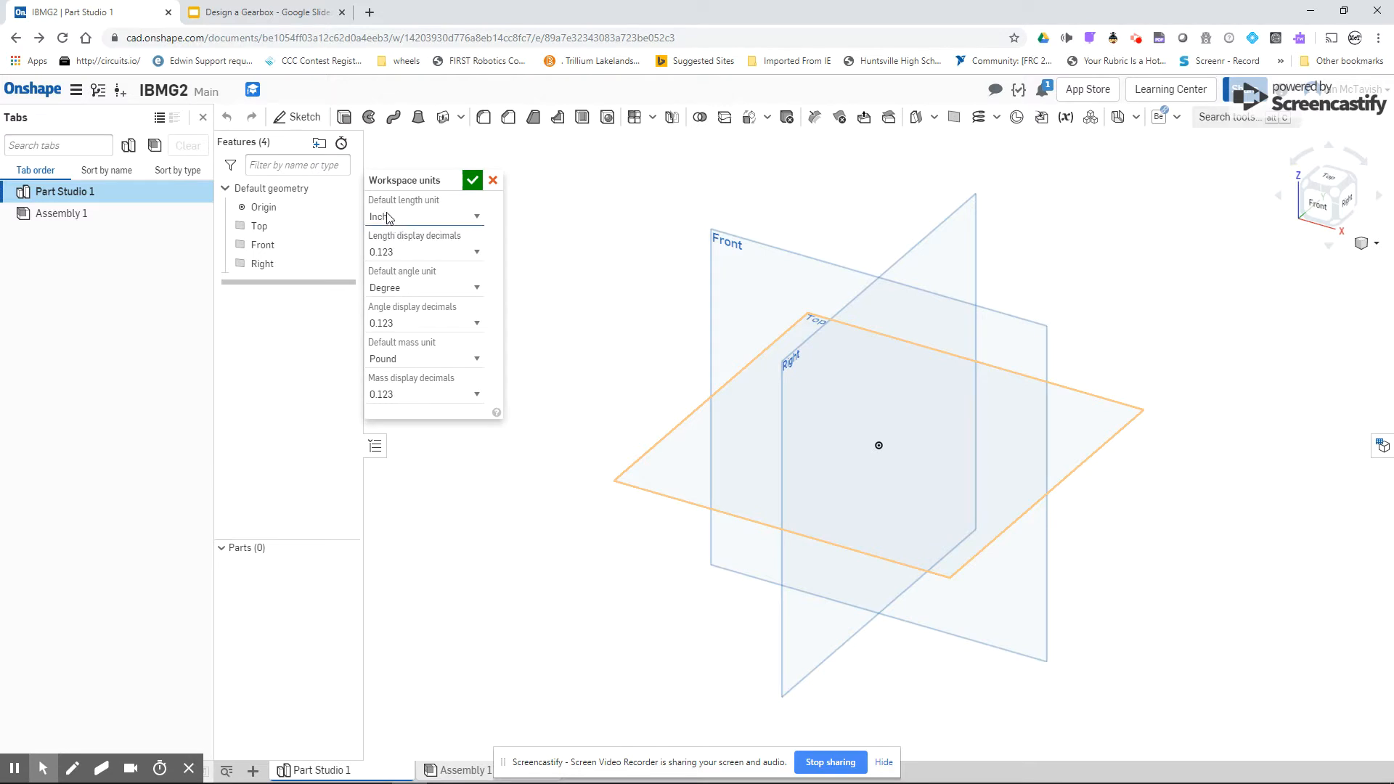
pyautogui.click(475, 183)
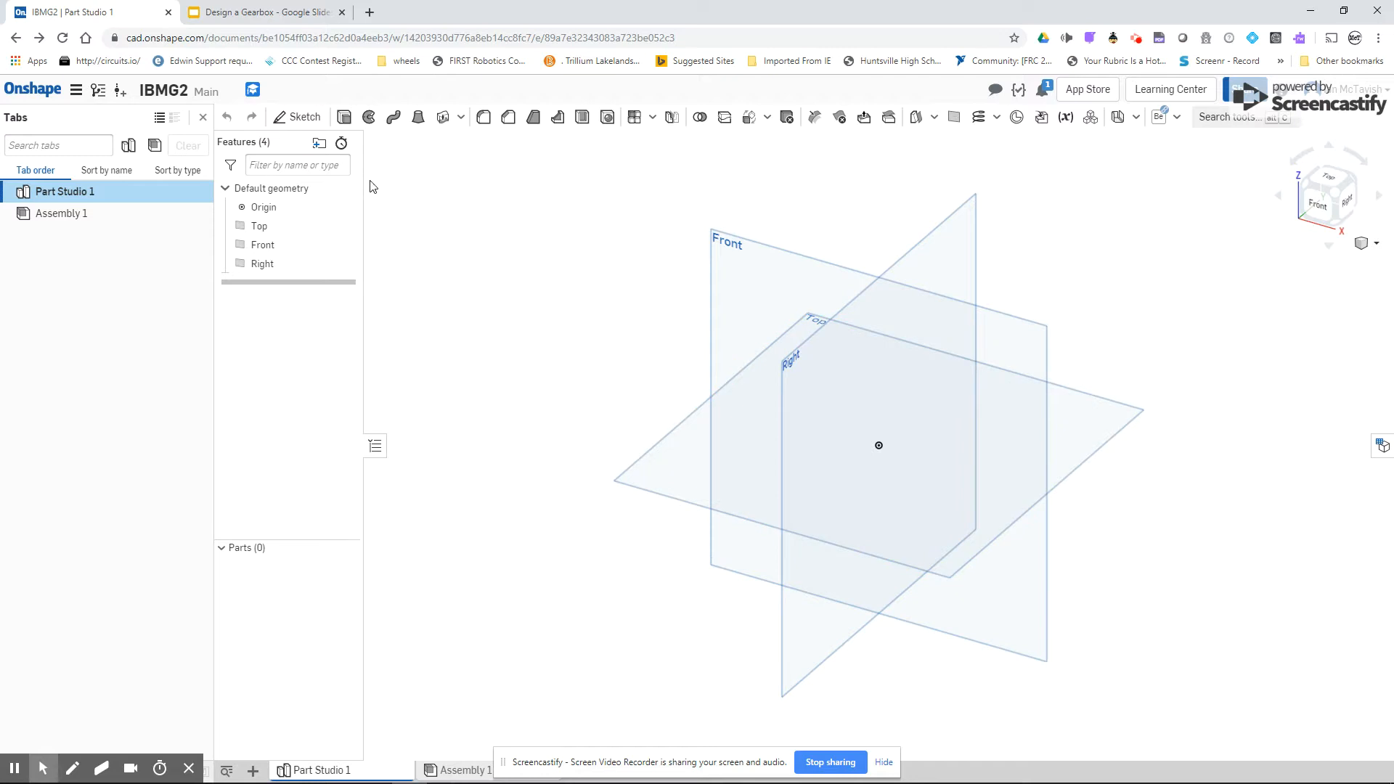
# - Rename Part Studio 1 as IBMGBP0000
pyautogui.rightClick(78, 195)
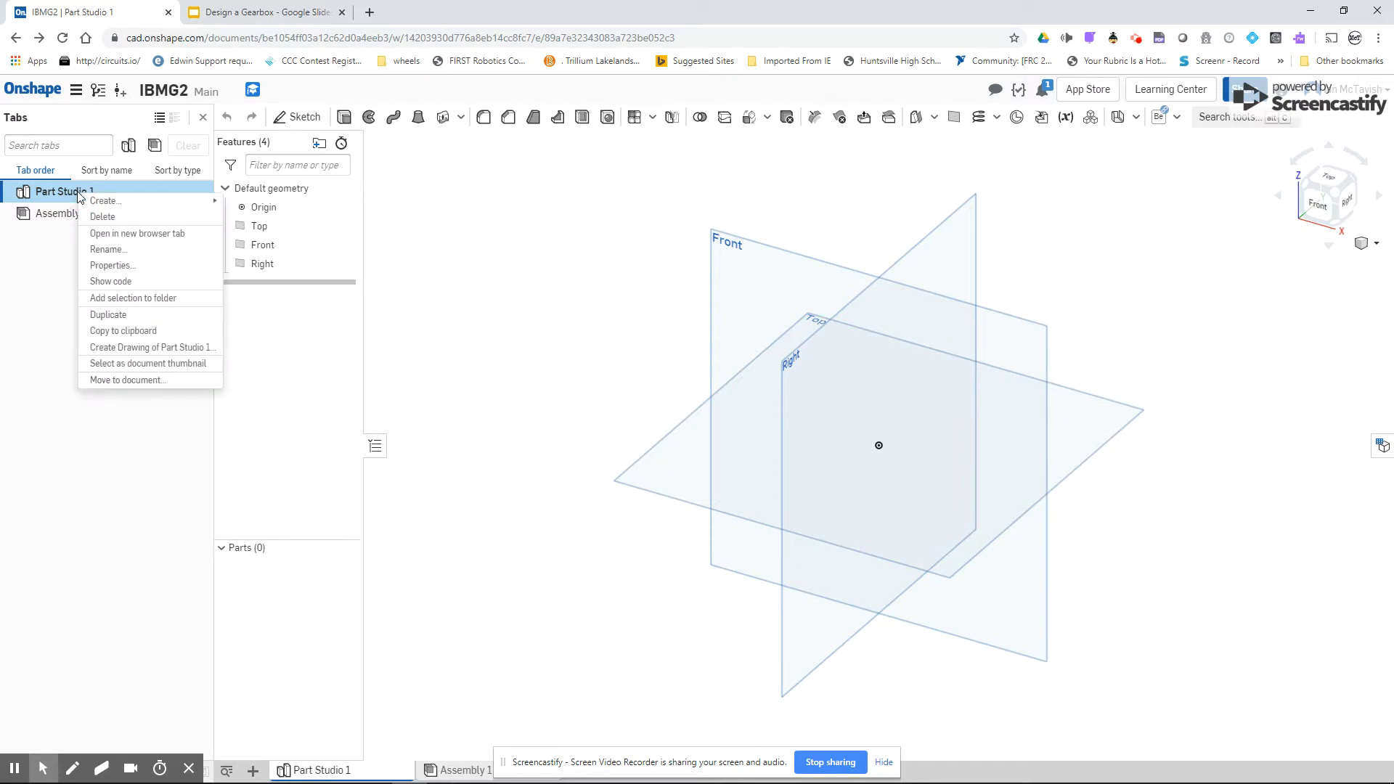
pyautogui.click(112, 250)
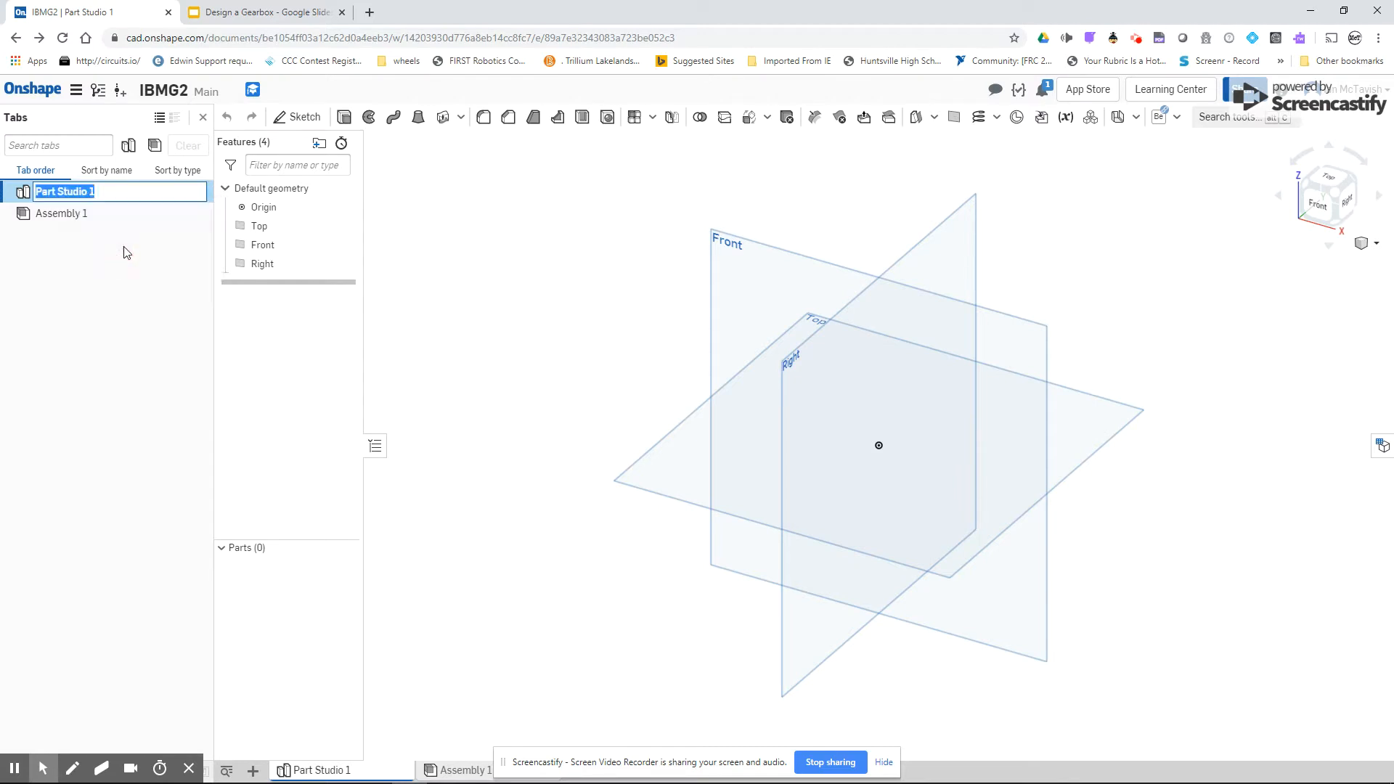
pyautogui.write('ibm')
pyautogui.press('BackSpace')
pyautogui.press('BackSpace')
pyautogui.write('IBMGBP0000')
# - Rename Assembly 1 as IBMG2A0000
pyautogui.click(73, 215)
pyautogui.rightClick(73, 214)
pyautogui.click(113, 271)
pyautogui.write('IB')
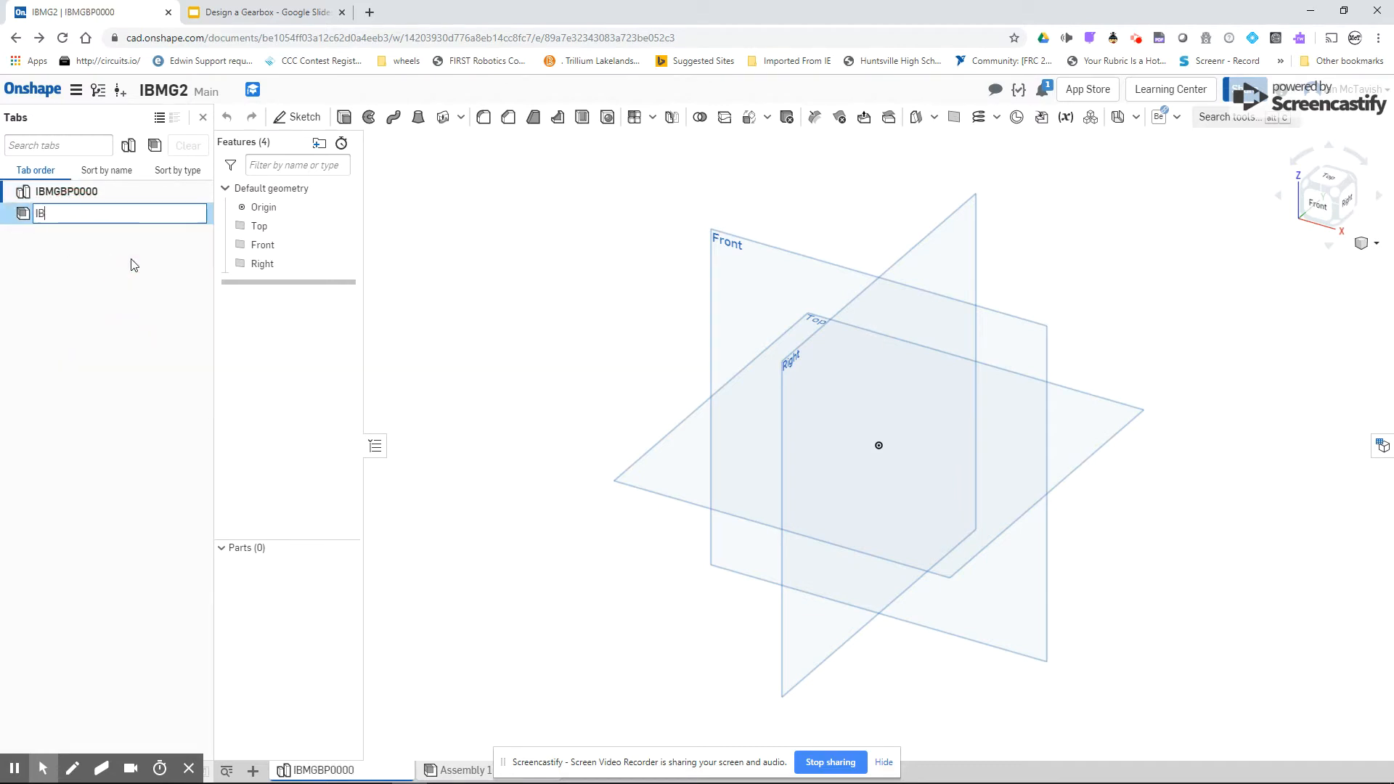
pyautogui.write('MGBA0000')
pyautogui.press('BackSpace')
pyautogui.write('2')
pyautogui.press('Return')
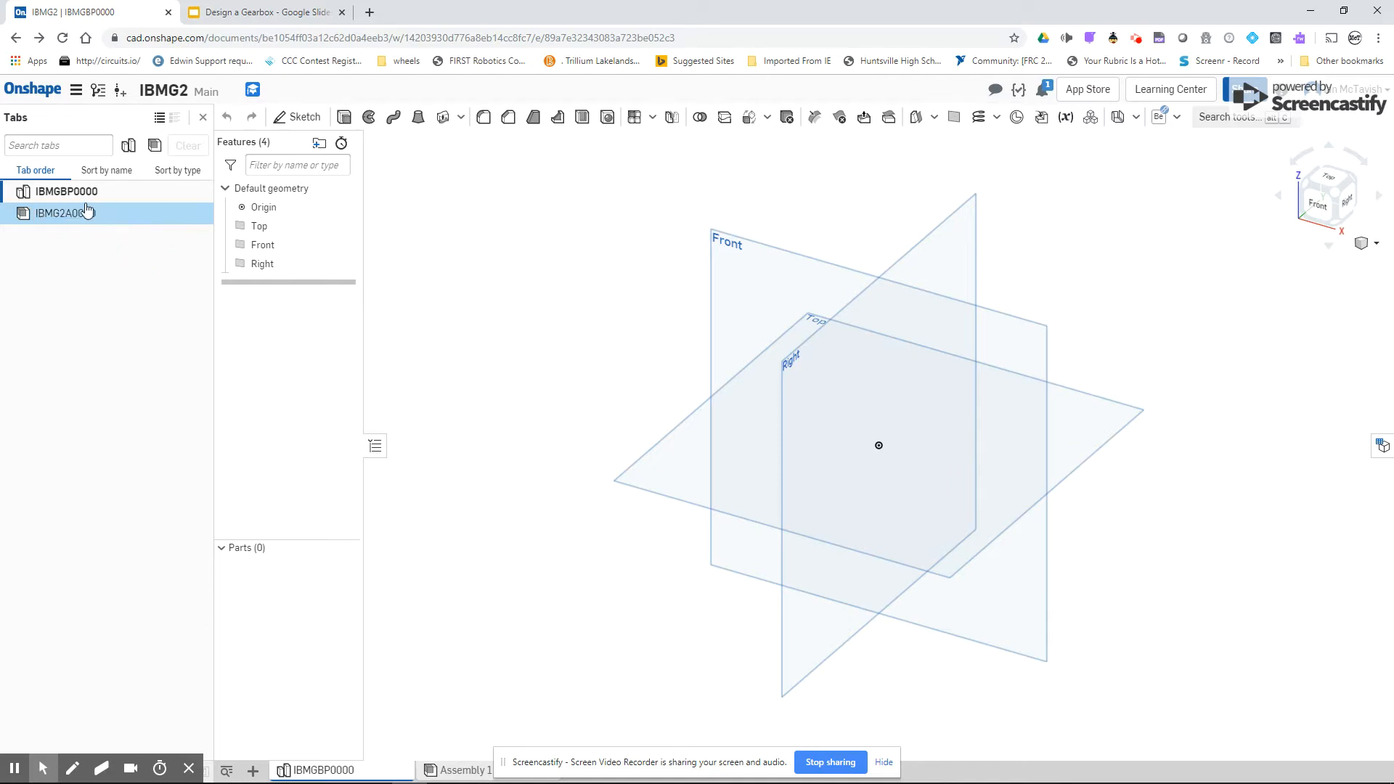
# - Correct the part studio's name to IBMG2P0000
pyautogui.rightClick(85, 193)
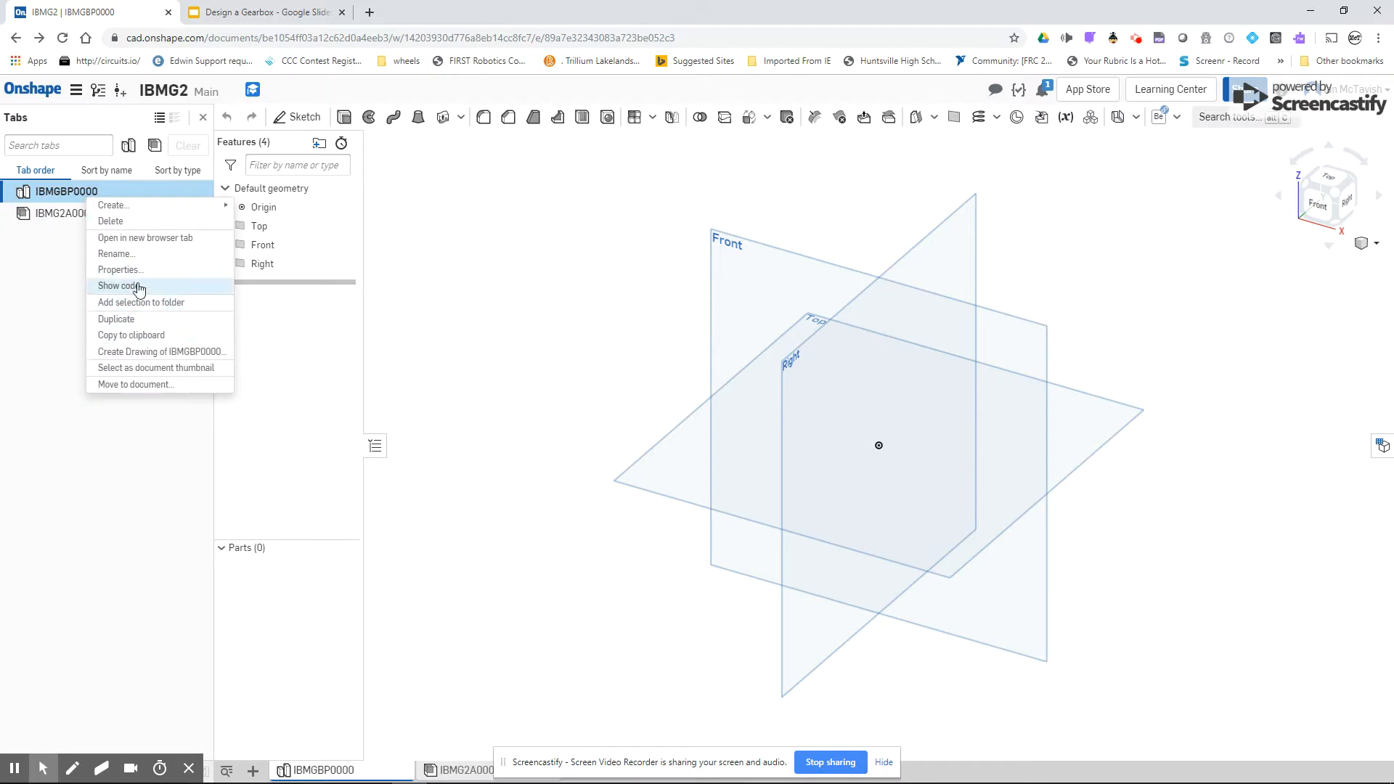
pyautogui.click(149, 254)
pyautogui.press('End')
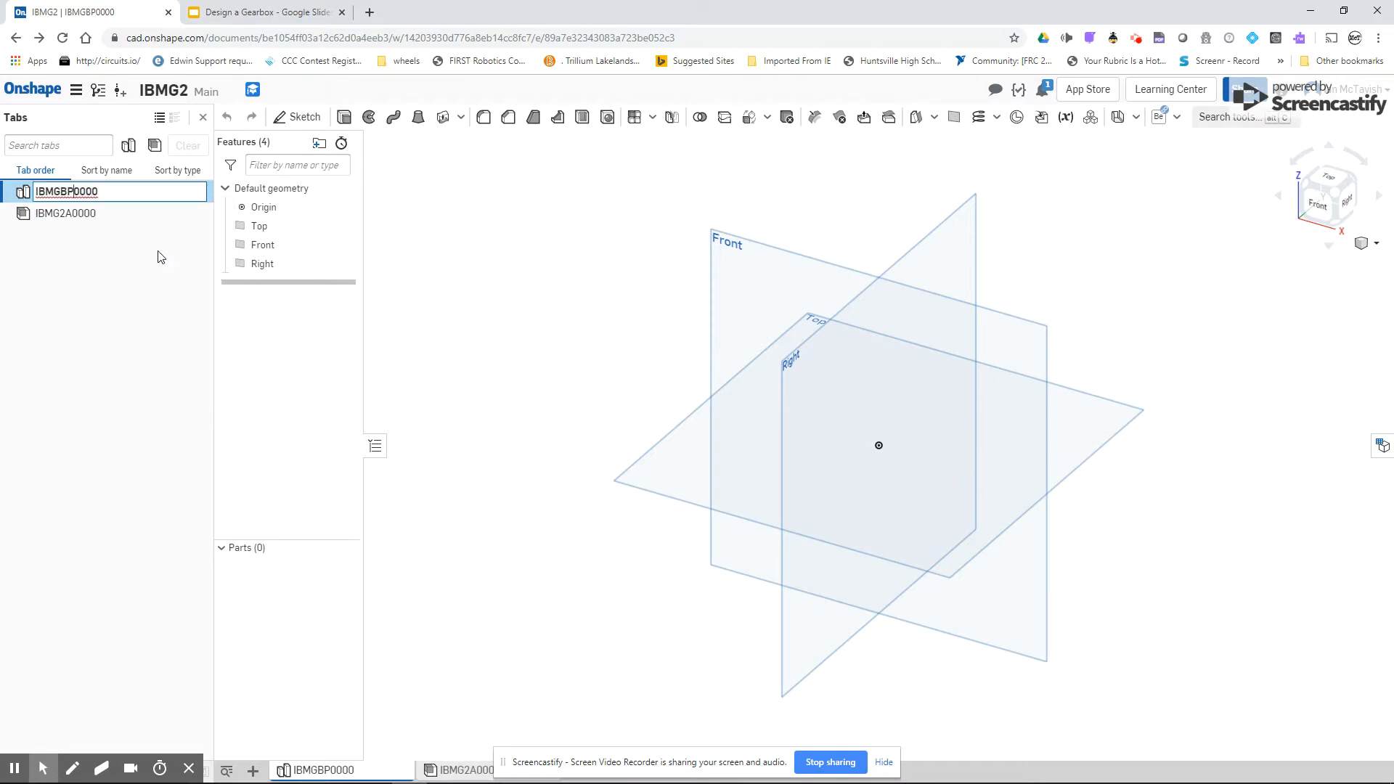
pyautogui.press('BackSpace')
pyautogui.write('2')
pyautogui.press('Return')
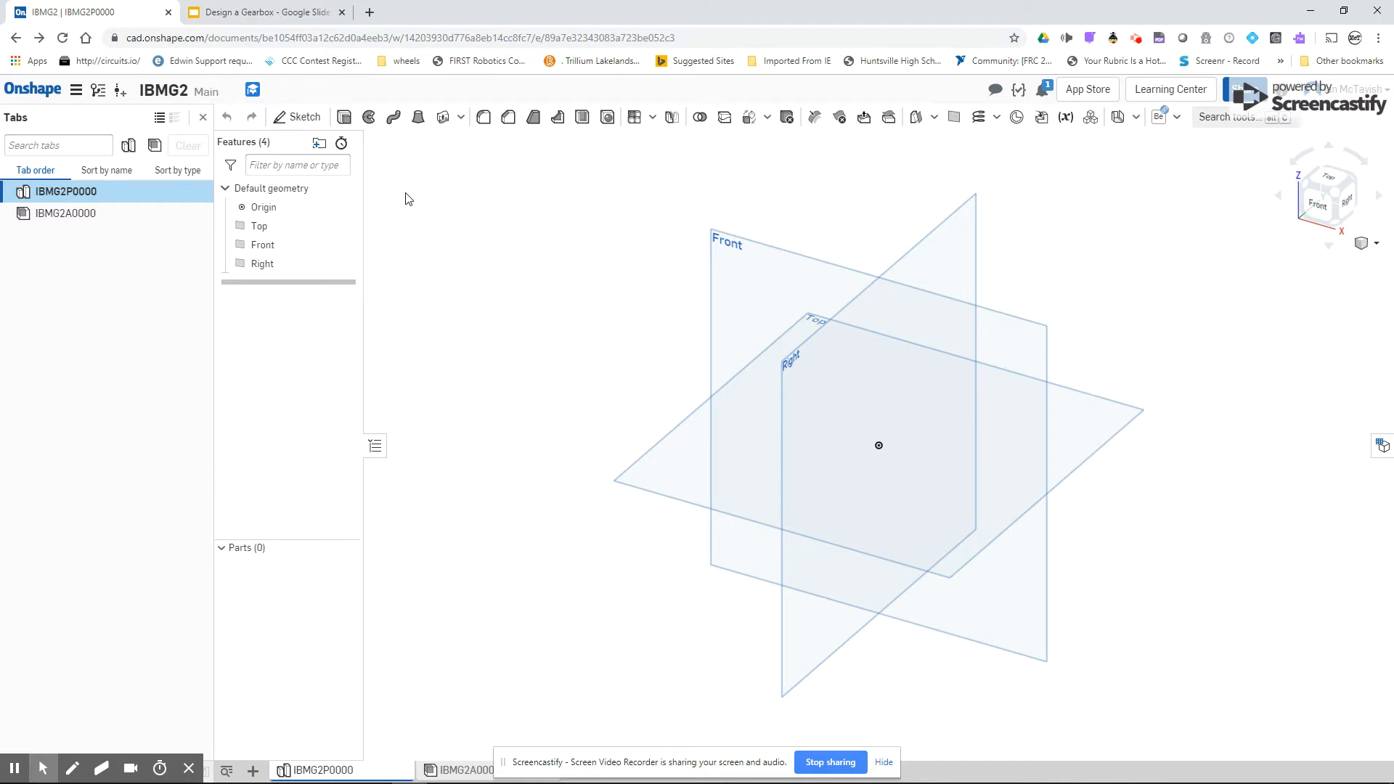
# - Start a sketch on the Front plane and view that plane straight on
pyautogui.click(260, 250)
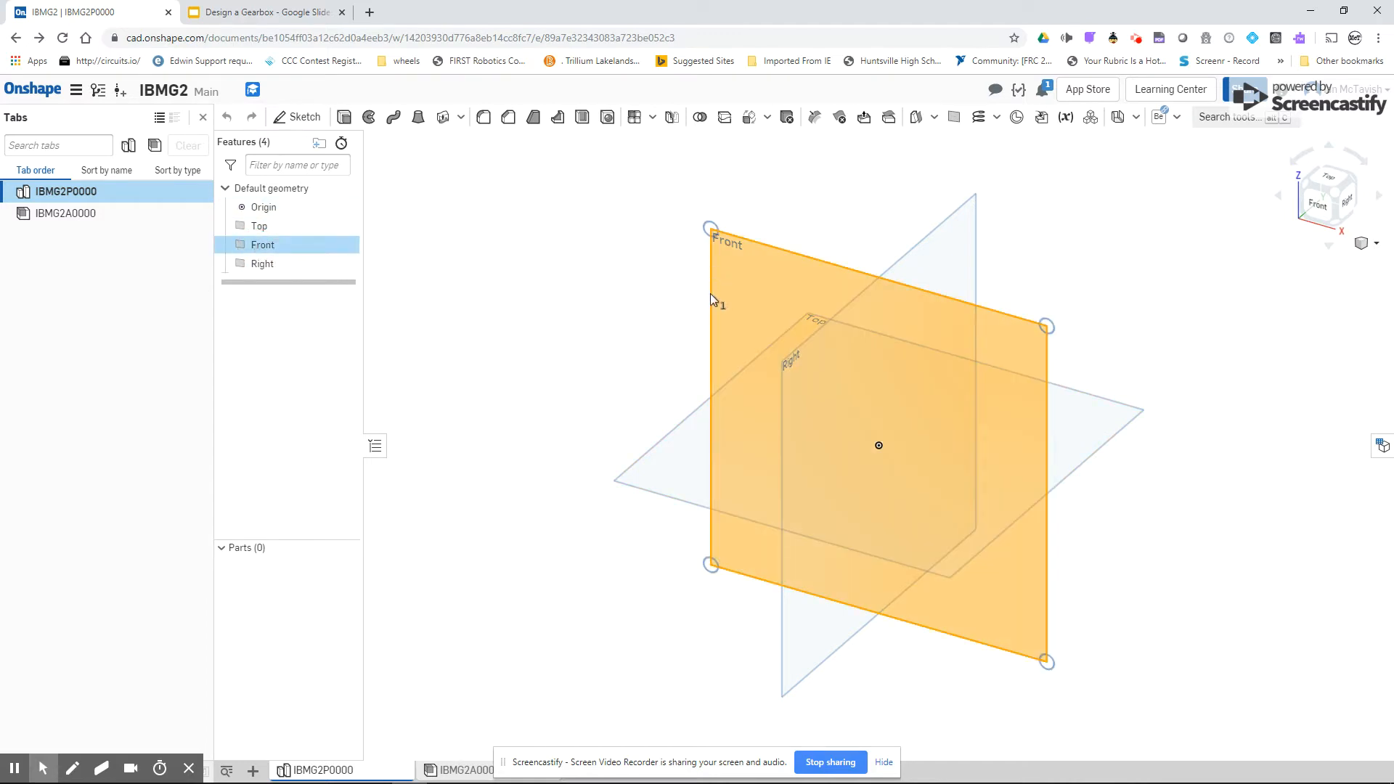
pyautogui.click(305, 118)
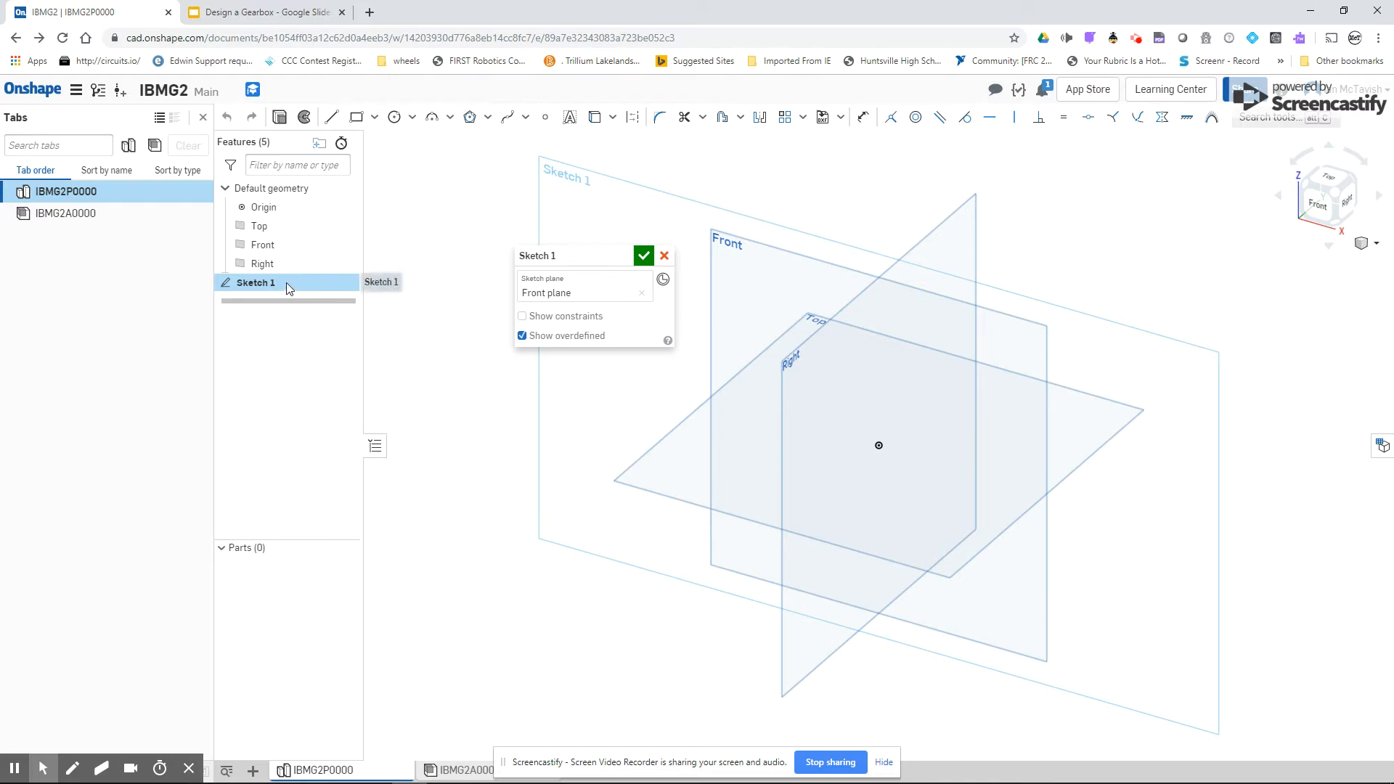
pyautogui.click(254, 283)
pyautogui.rightClick(264, 246)
pyautogui.click(340, 387)
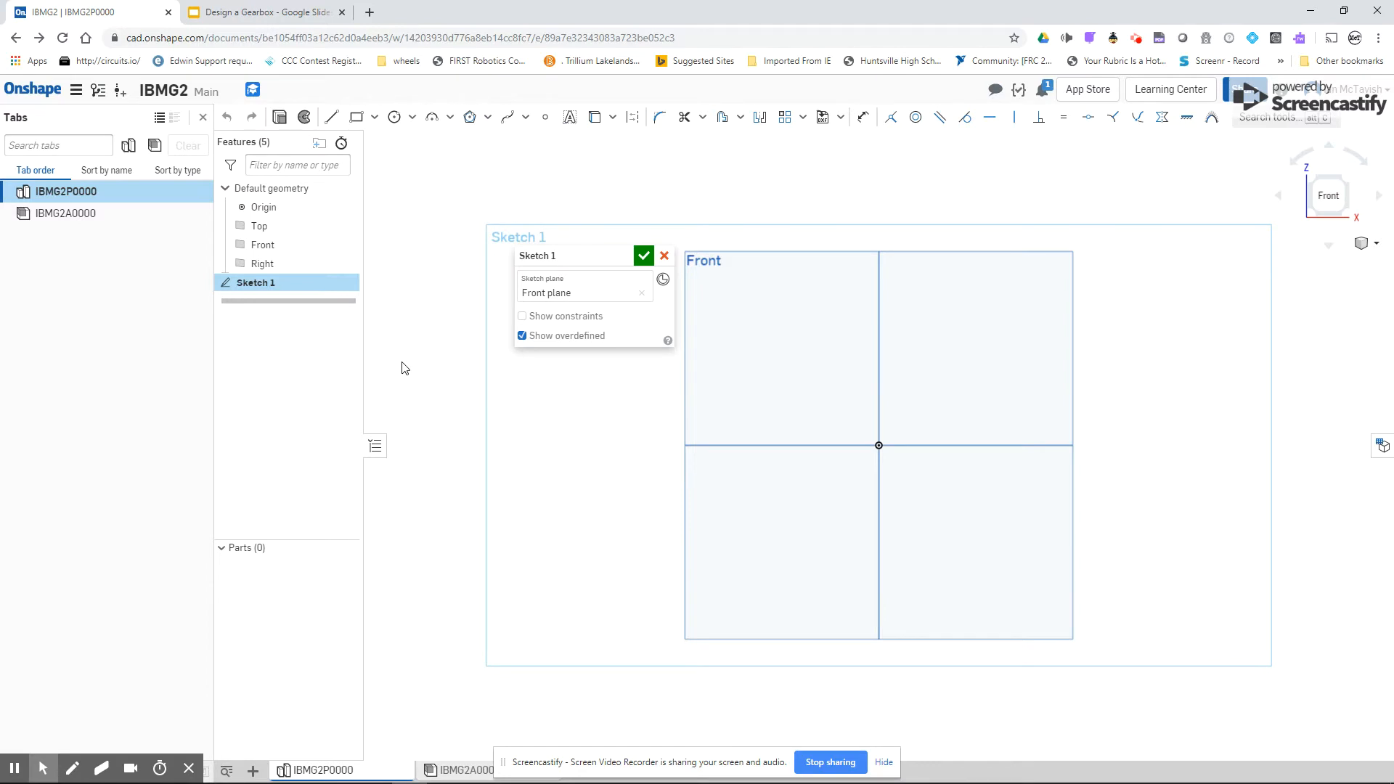
# - Sketch a center-point rectangle on the origin and set its width and height to 6 in each
pyautogui.click(375, 116)
pyautogui.click(389, 165)
pyautogui.click(879, 445)
pyautogui.click(890, 471)
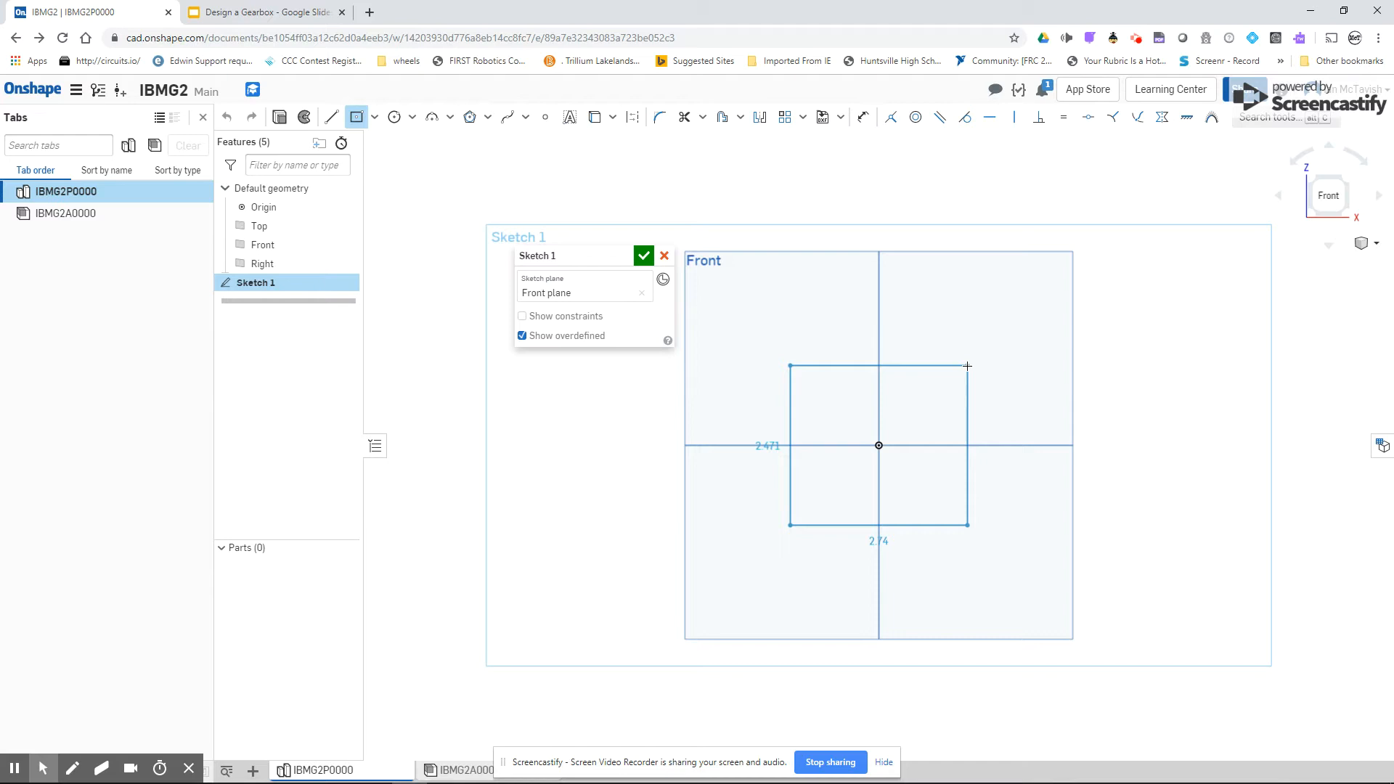
pyautogui.click(983, 314)
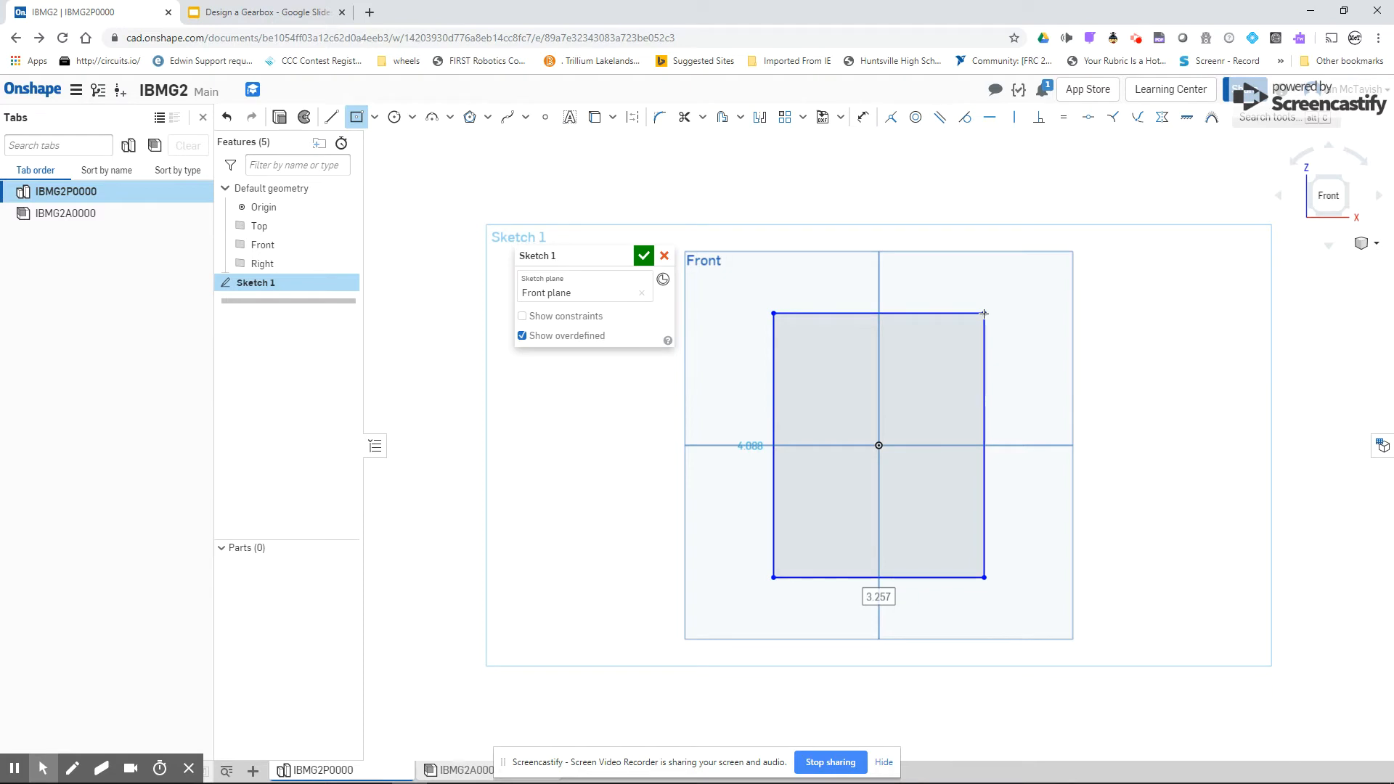
pyautogui.write('6')
pyautogui.press('Return')
pyautogui.write('6')
pyautogui.press('Return')
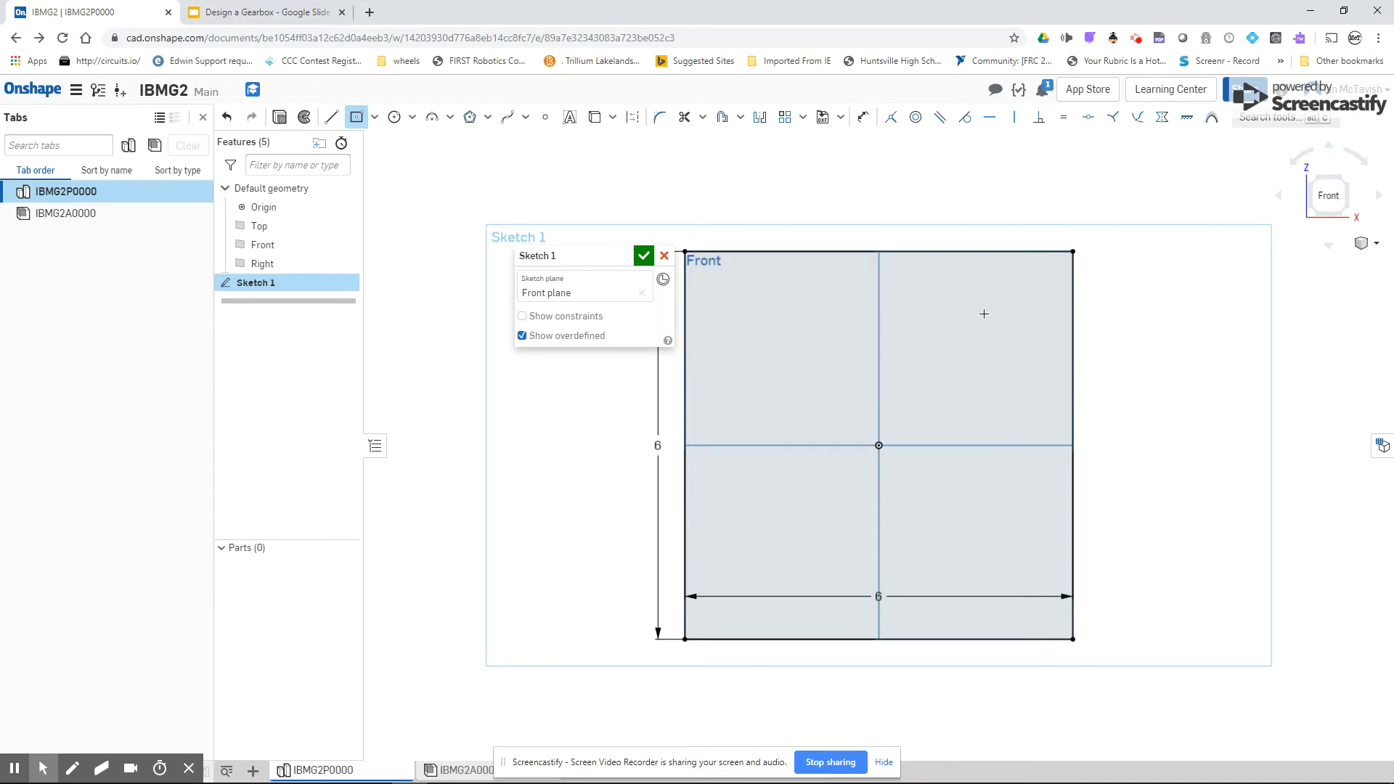
# - Sketch a circle centred on the origin with a diameter of 3 in
pyautogui.click(394, 118)
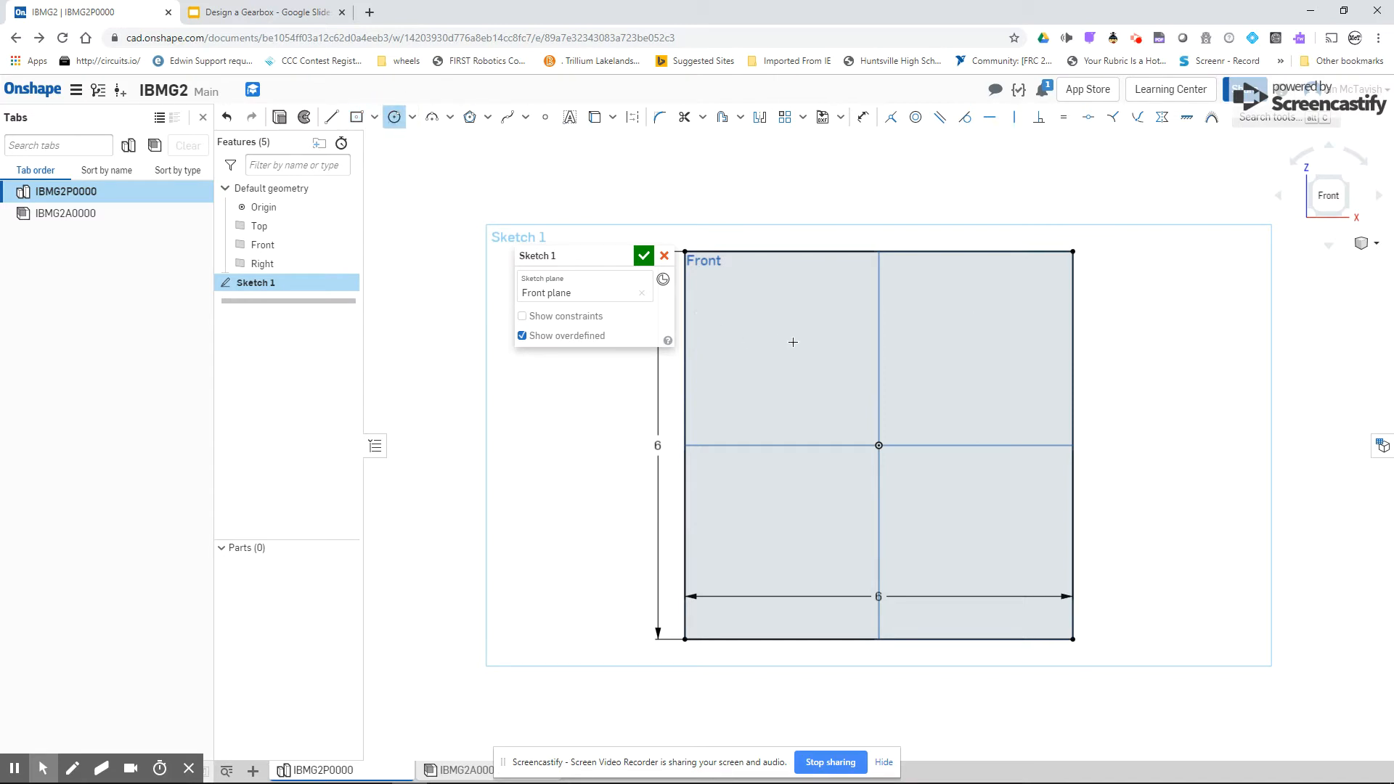
pyautogui.click(879, 445)
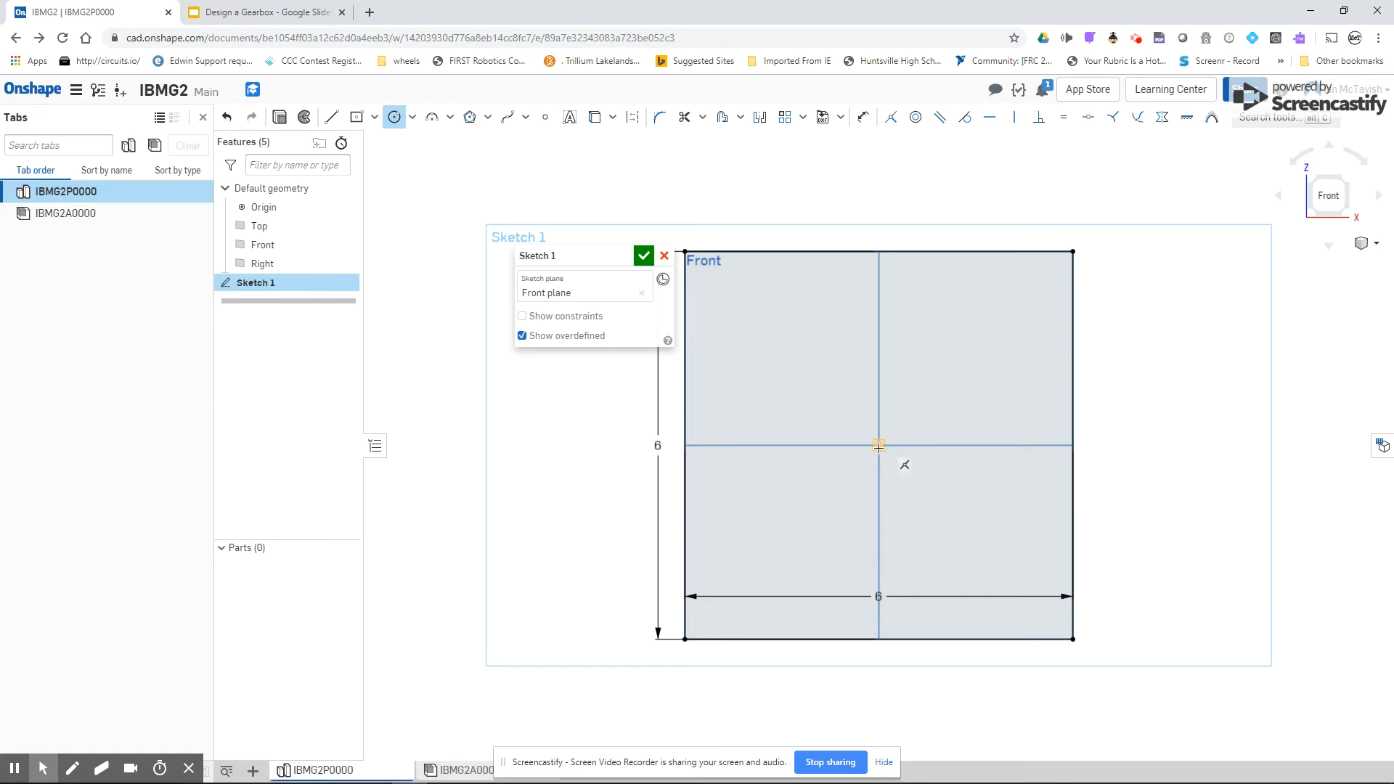
pyautogui.click(946, 380)
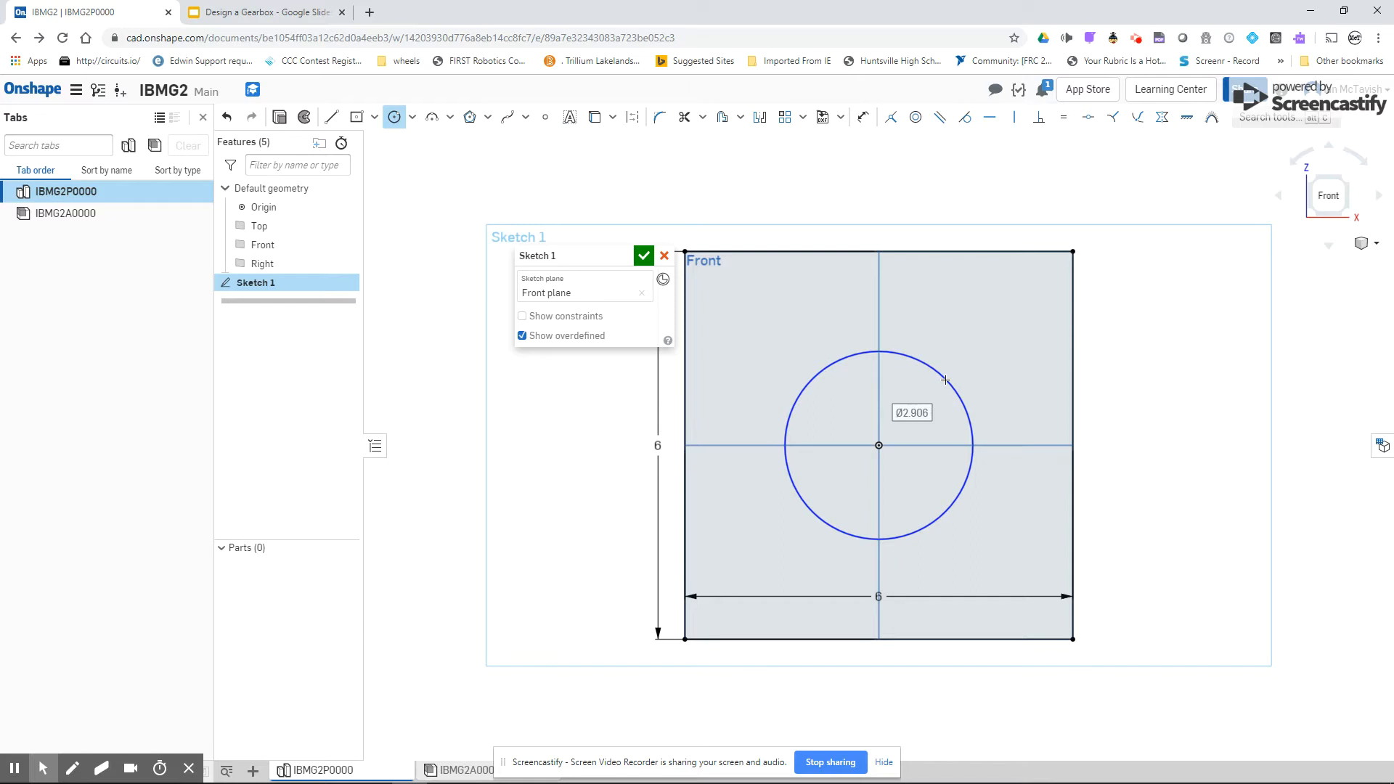
pyautogui.write('3')
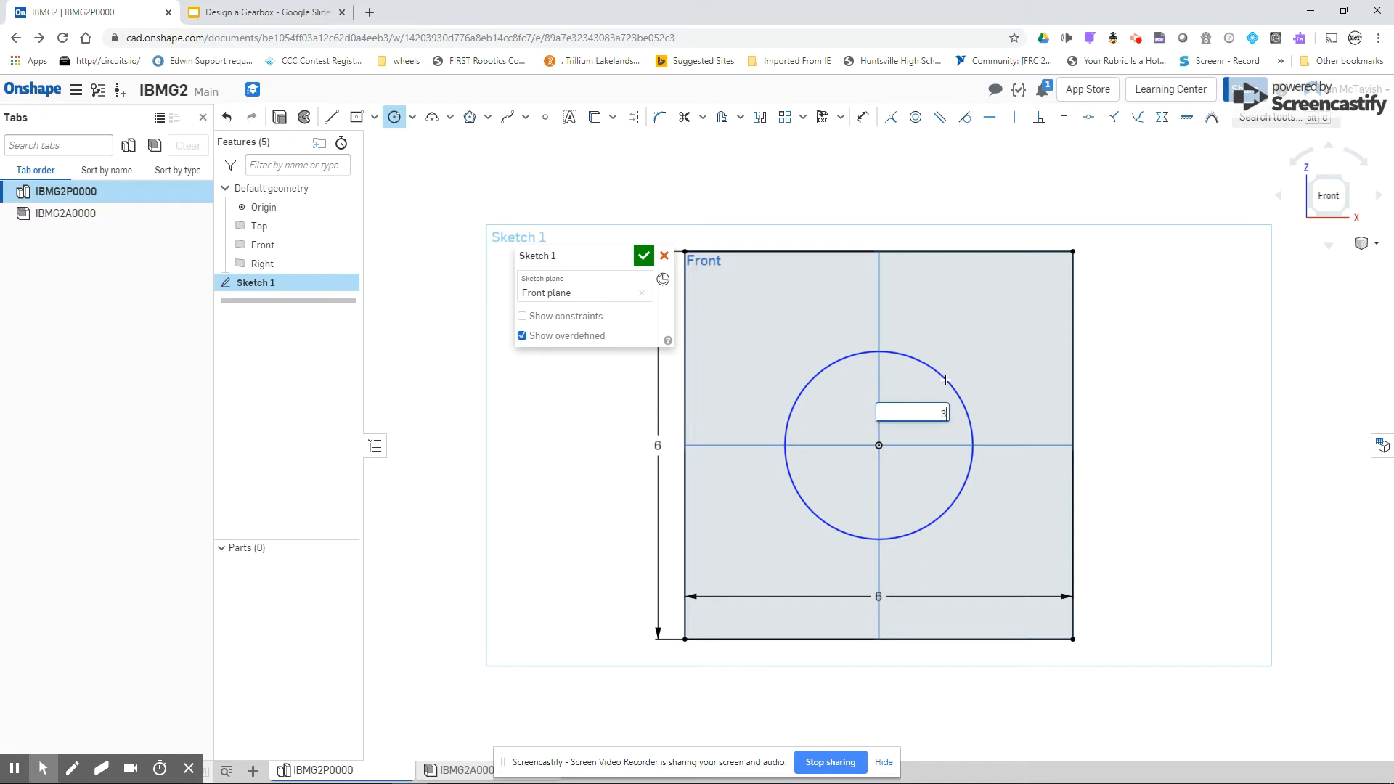
pyautogui.press('Return')
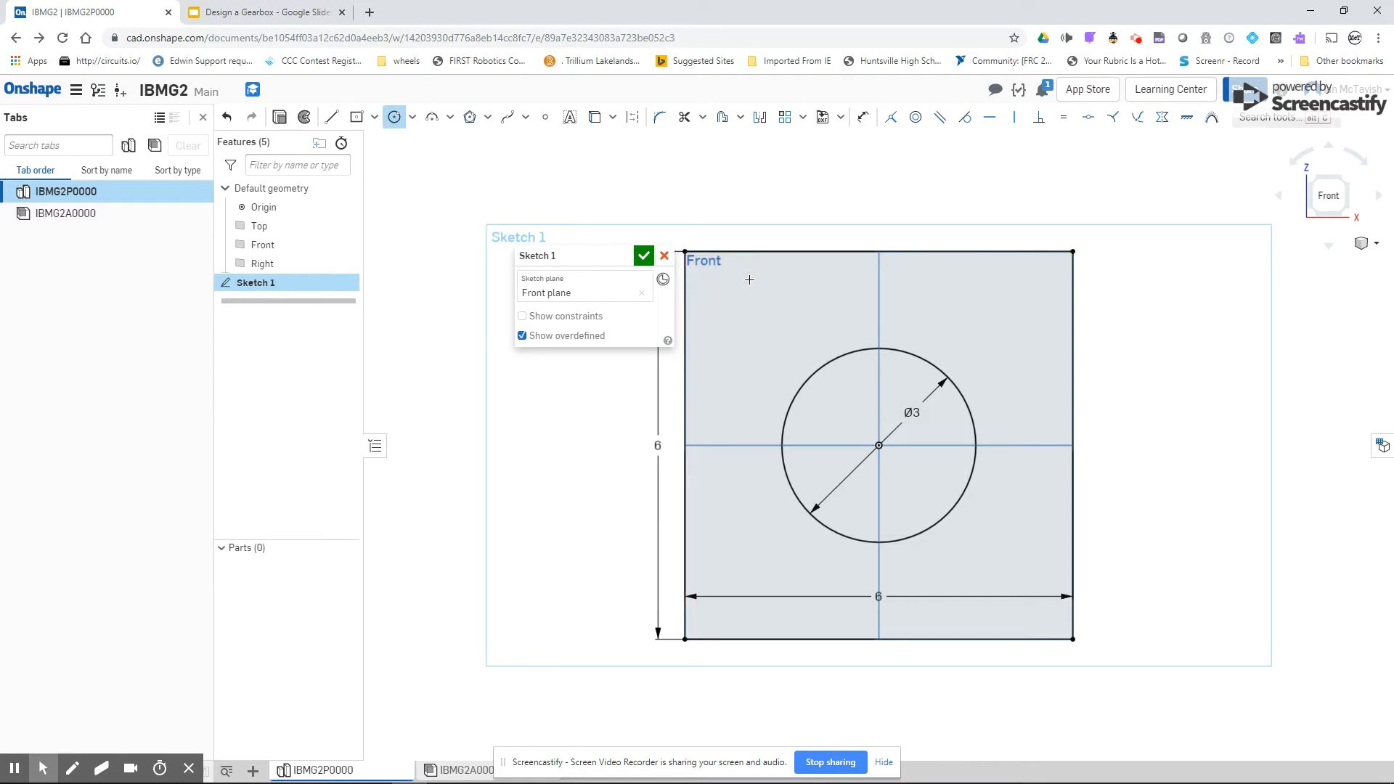
# - Sketch a 0.6 in diameter circle near the square's upper-left corner
pyautogui.click(724, 299)
pyautogui.click(750, 298)
pyautogui.write('.6')
pyautogui.press('Return')
# - Make the 0.6 in circle tangent to the 3 in circle and align its center vertically with the origin
pyautogui.click(966, 121)
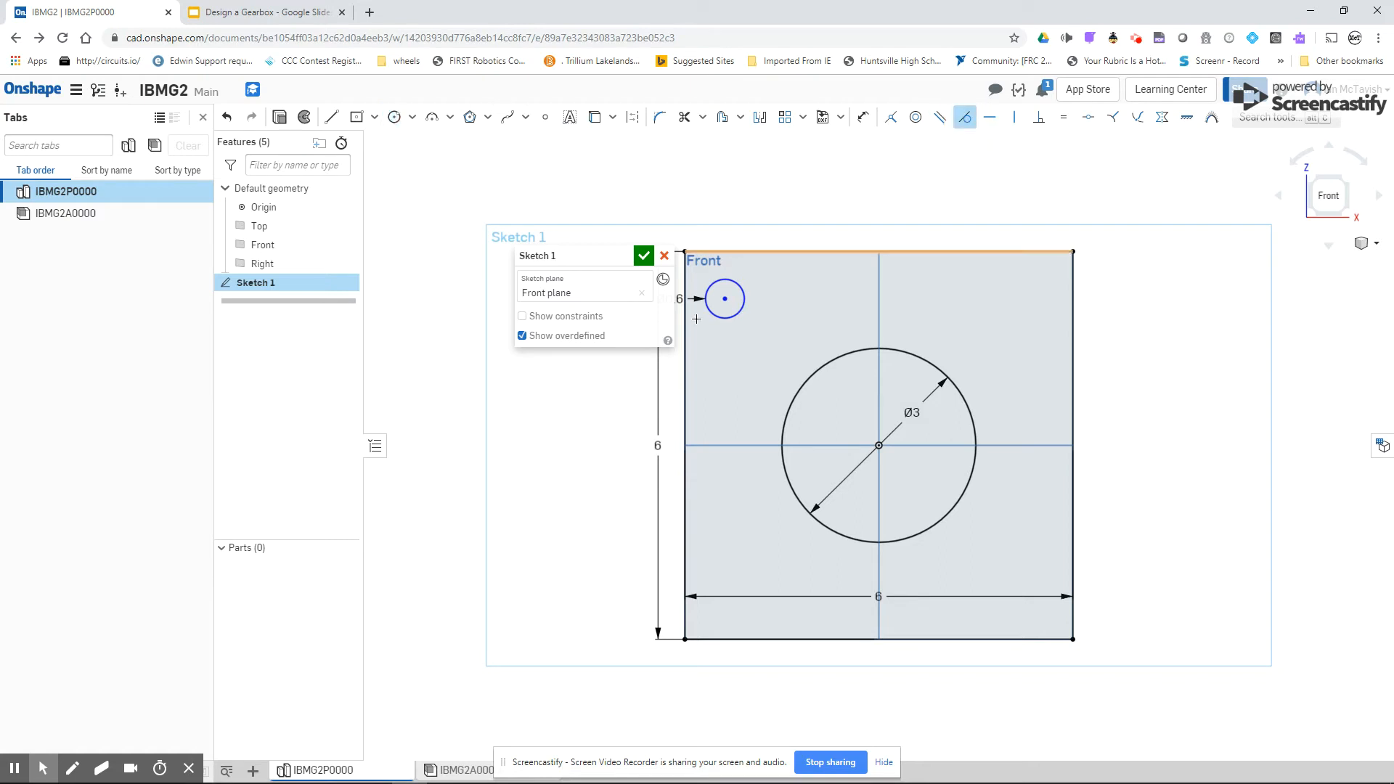
pyautogui.click(744, 311)
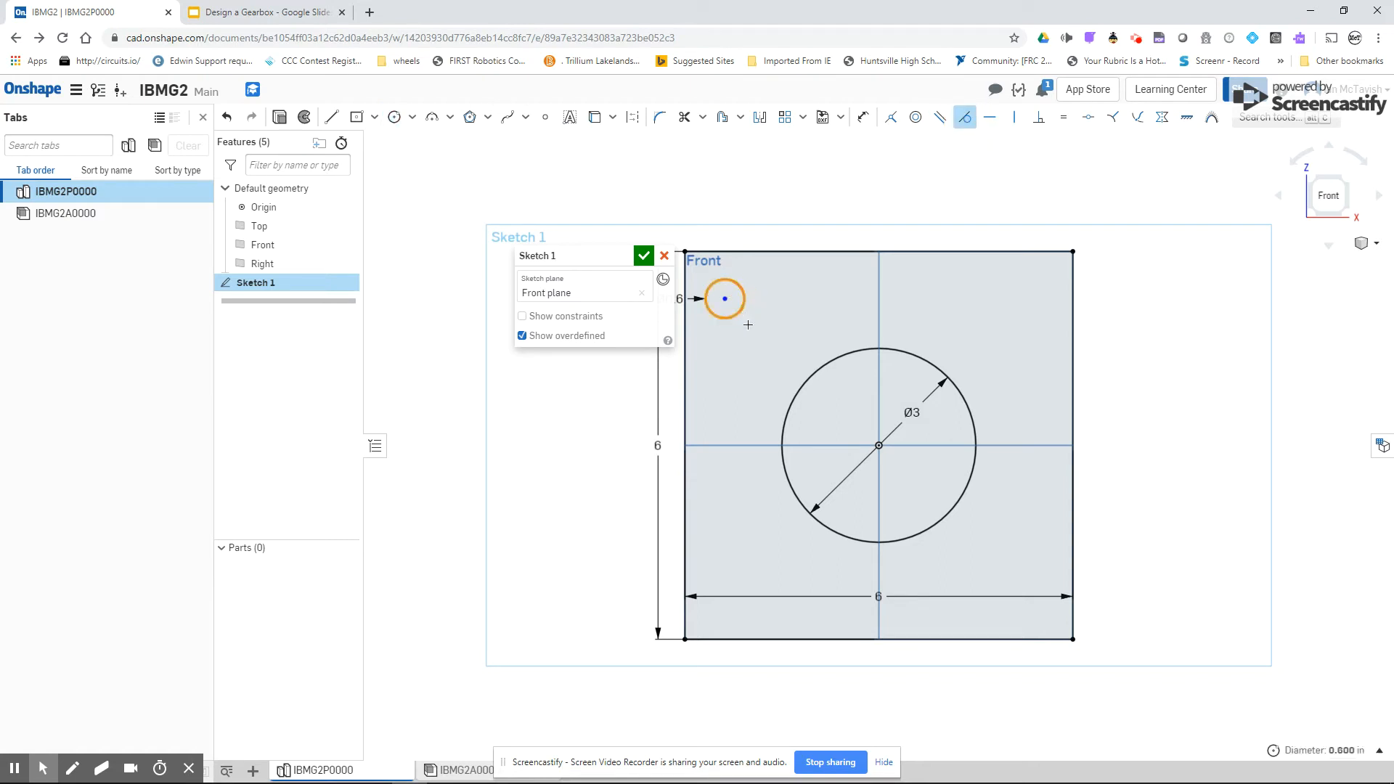
pyautogui.click(818, 369)
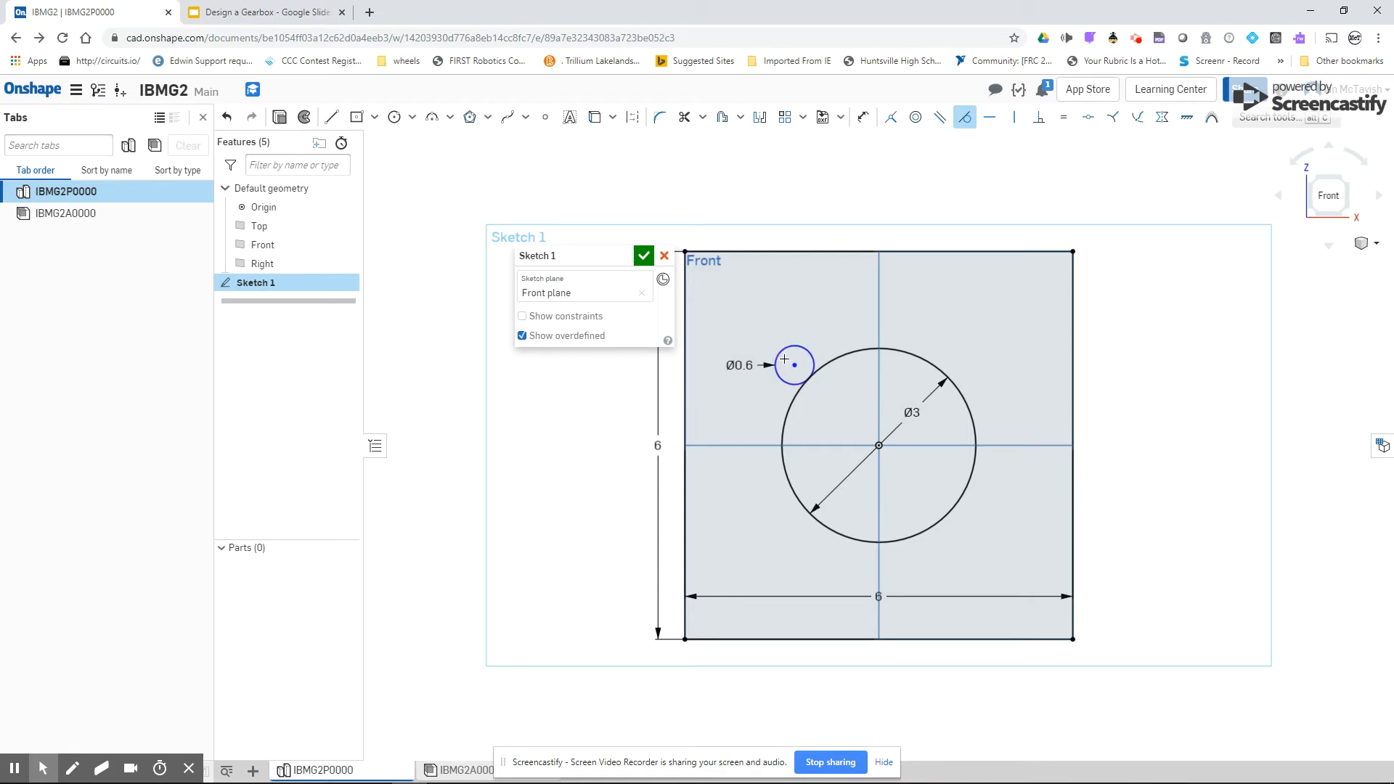
pyautogui.click(1014, 117)
pyautogui.click(794, 362)
pyautogui.click(878, 445)
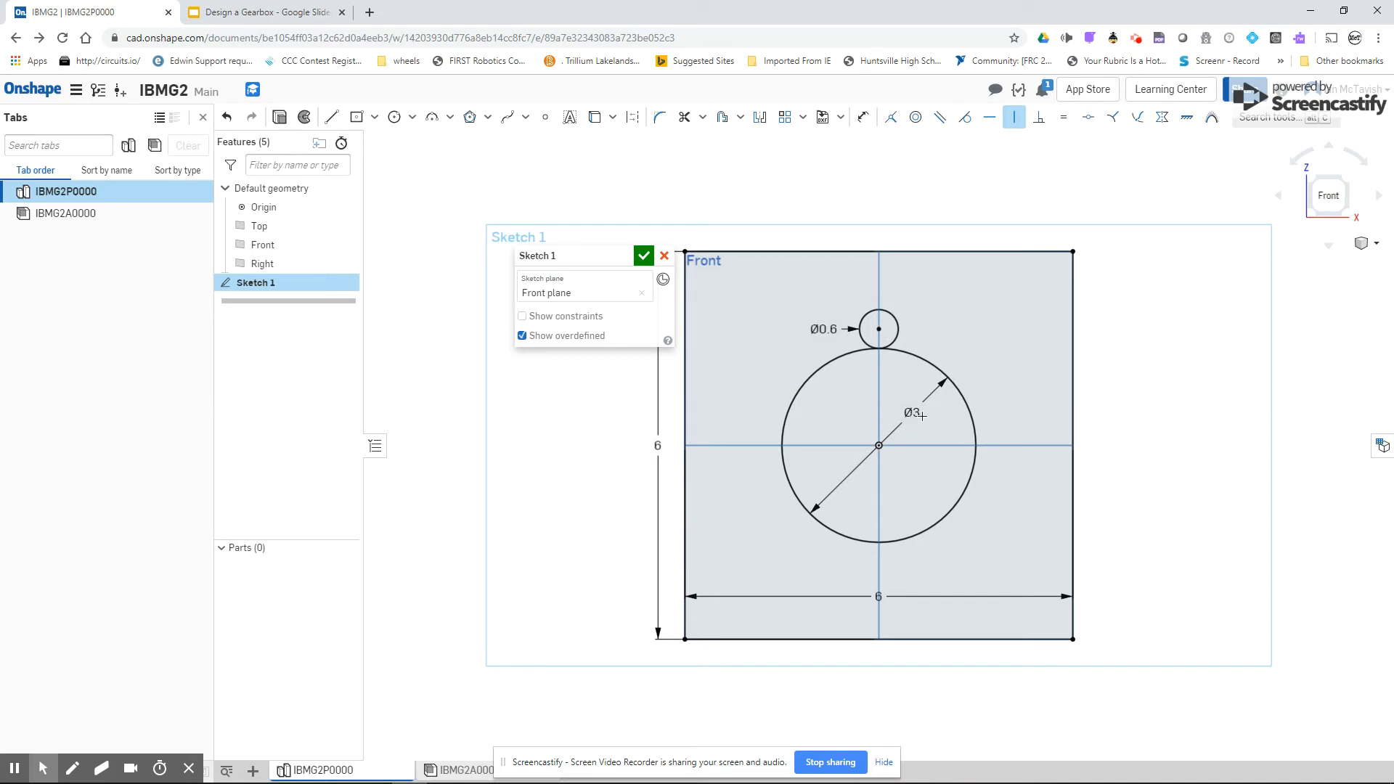
# - Sketch a second small circle to the left of the 0.6 in circle and make the two equal in size
pyautogui.click(395, 116)
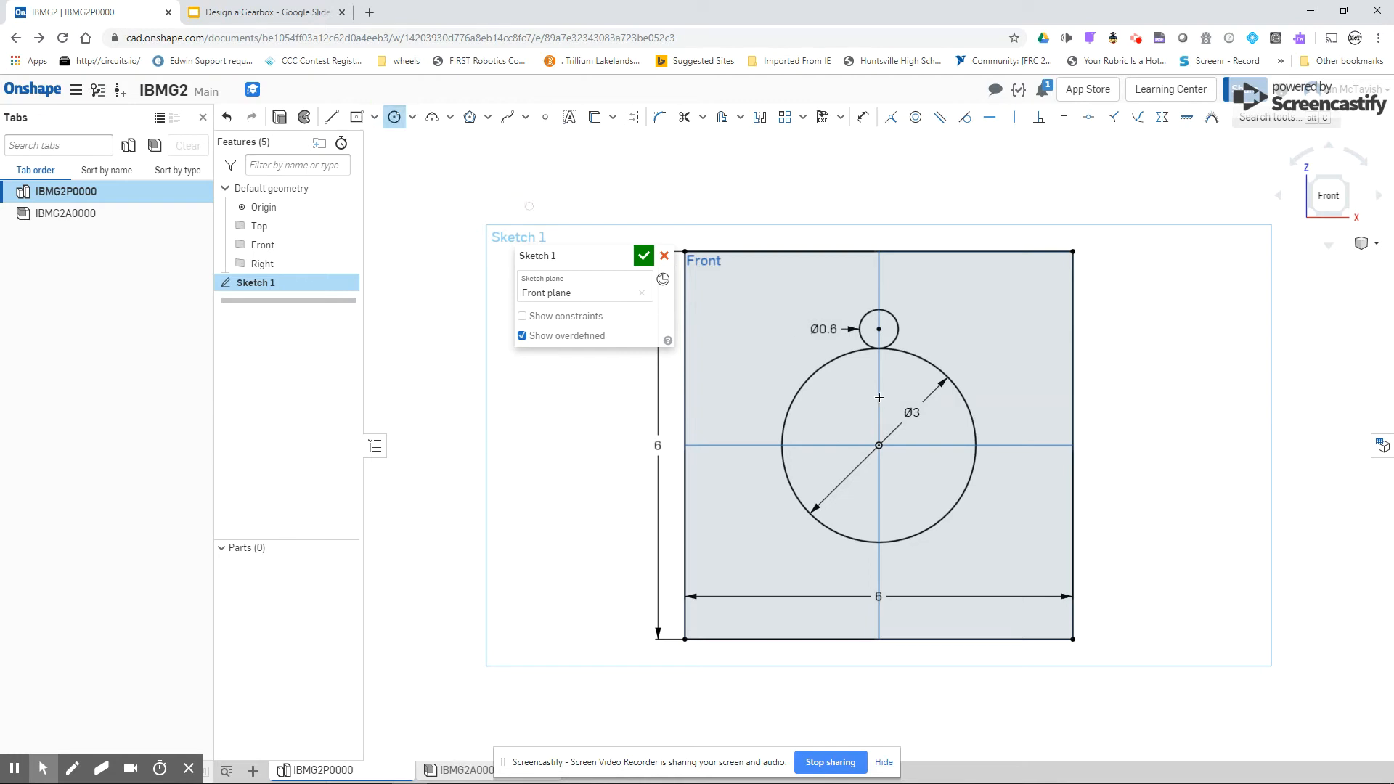
pyautogui.click(741, 331)
pyautogui.click(760, 341)
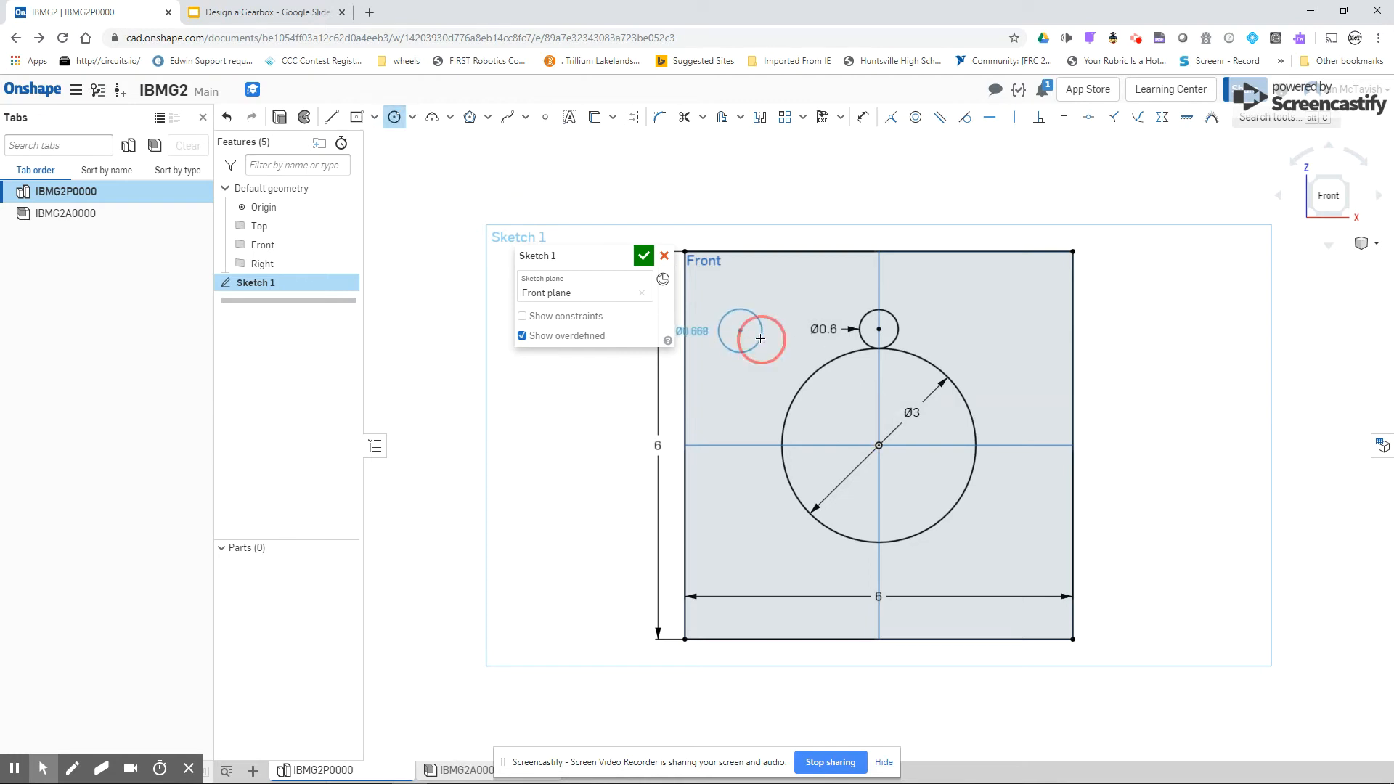
pyautogui.click(1064, 117)
pyautogui.click(761, 336)
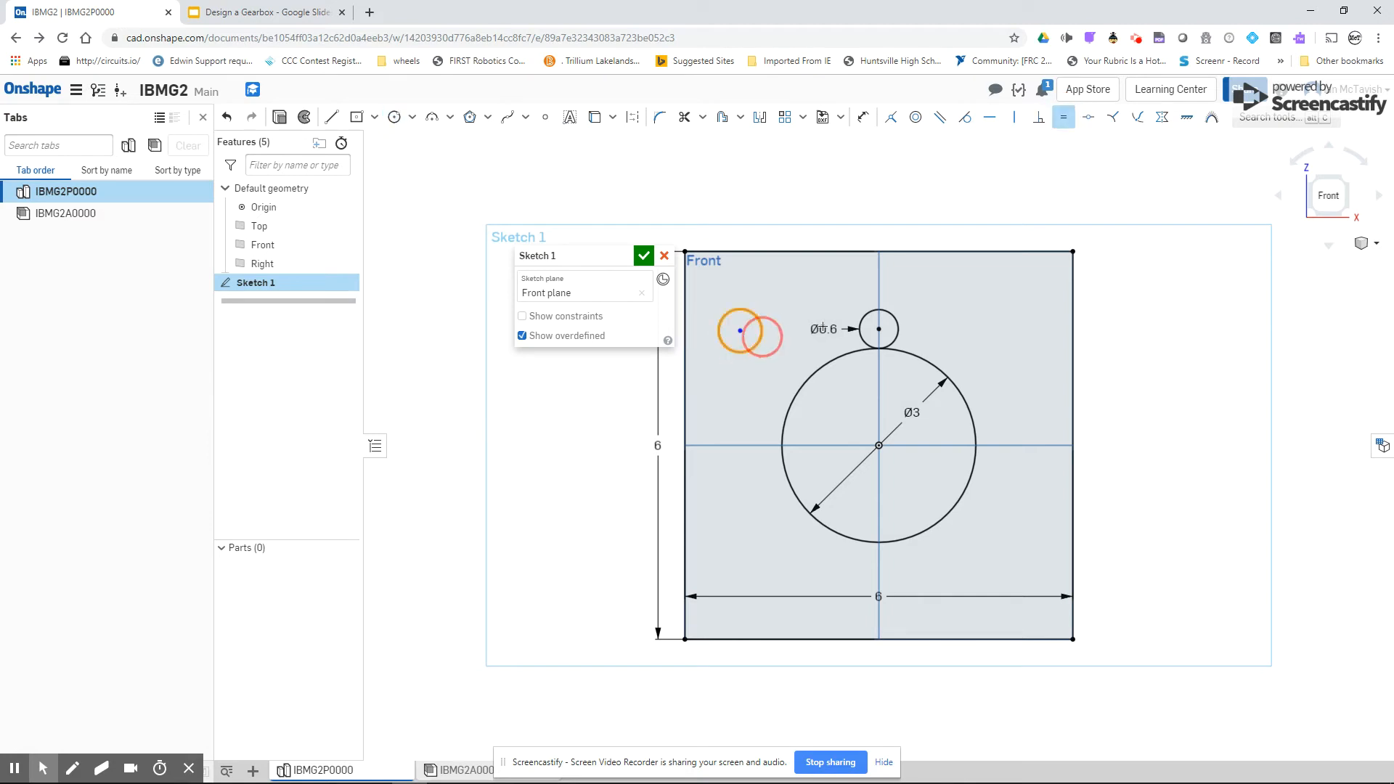
pyautogui.click(866, 316)
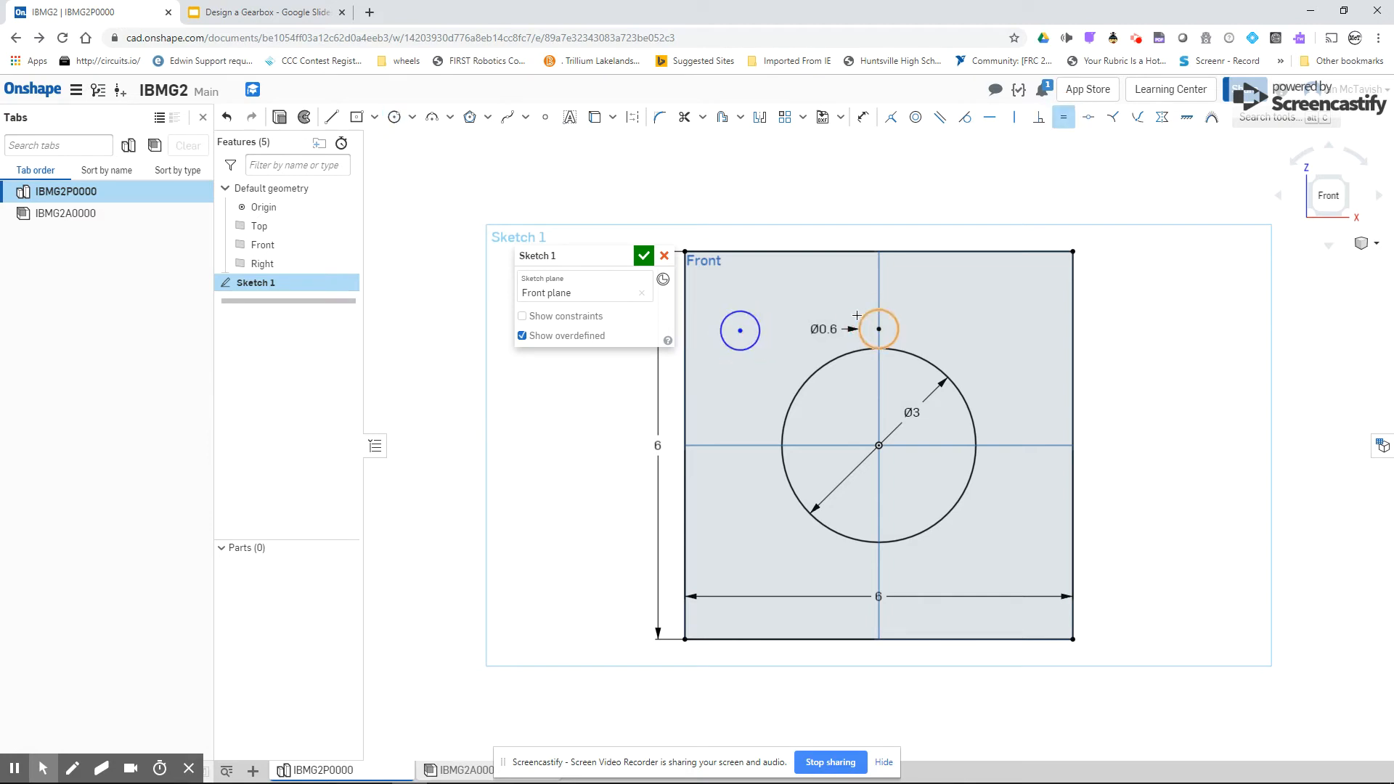
# - Try a coincident constraint between the second small circle and the 3 in circle, and undo it
pyautogui.click(891, 117)
pyautogui.click(752, 341)
pyautogui.click(805, 386)
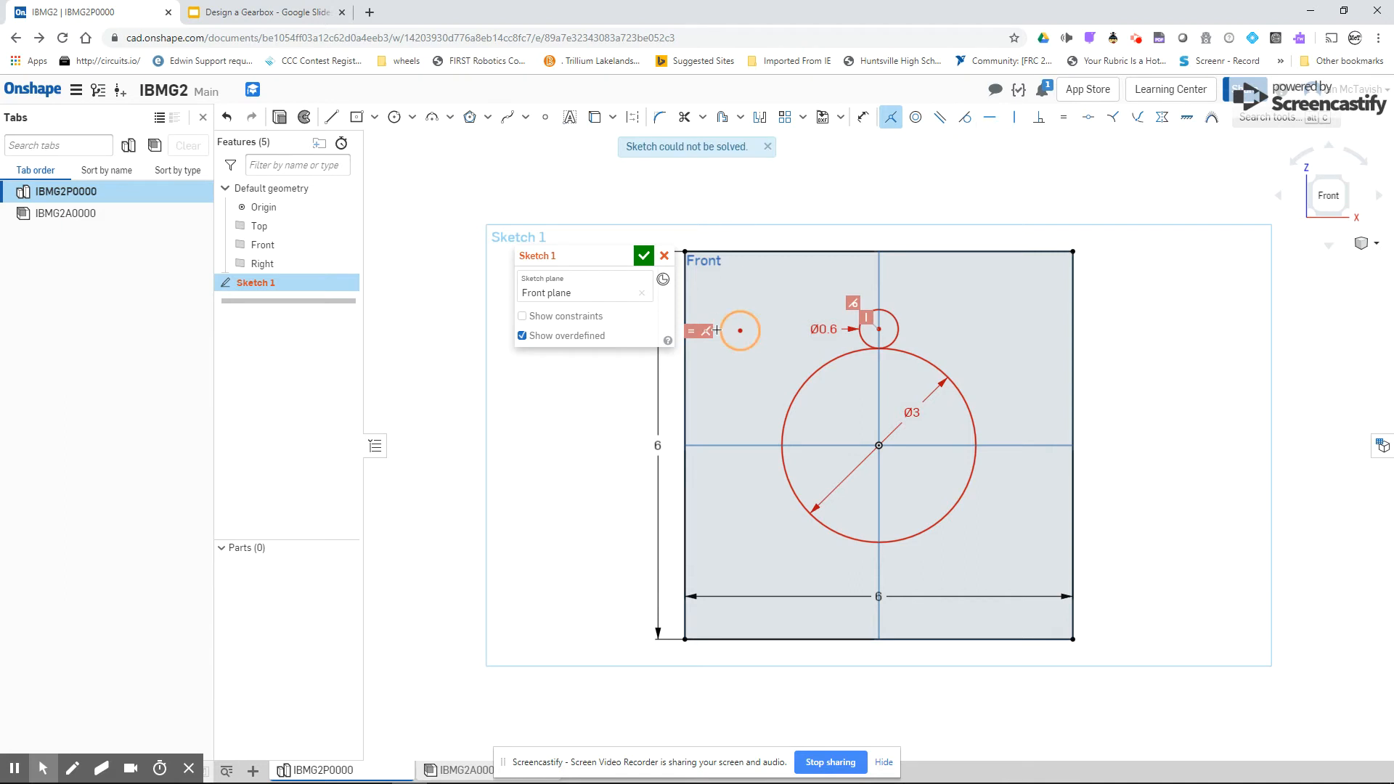
pyautogui.click(228, 119)
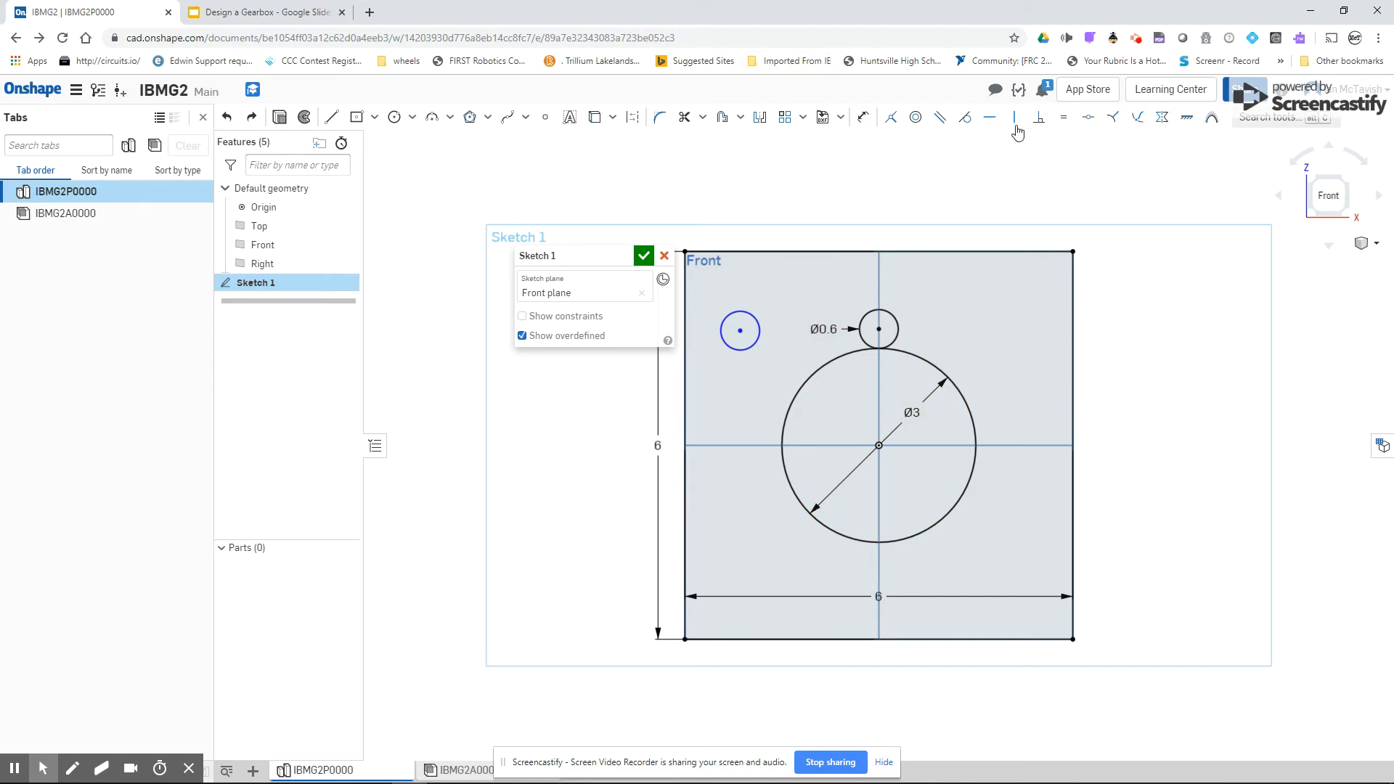
# - Make the second small circle tangent to the 3 in circle and align its center horizontally with the origin
pyautogui.click(965, 117)
pyautogui.click(755, 336)
pyautogui.click(813, 375)
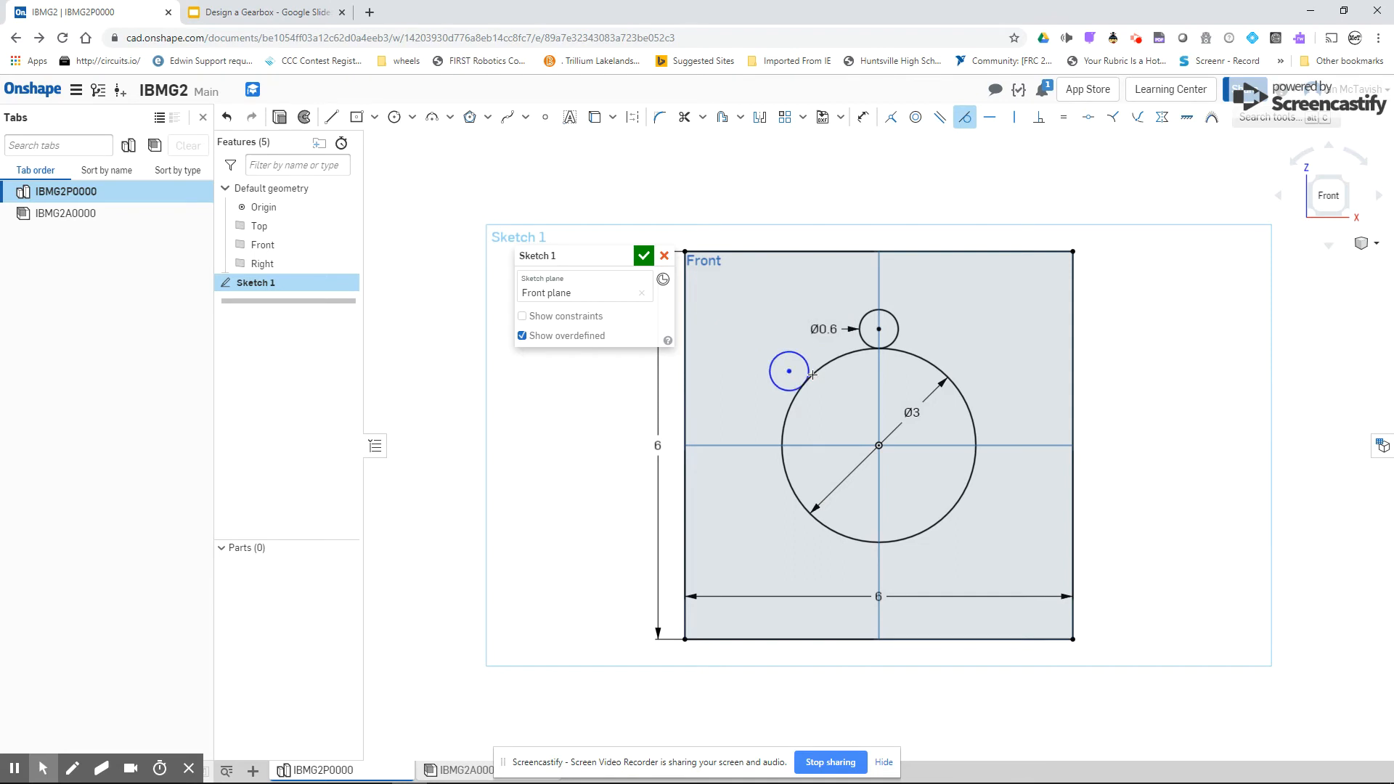
pyautogui.click(990, 118)
pyautogui.click(790, 372)
pyautogui.click(879, 446)
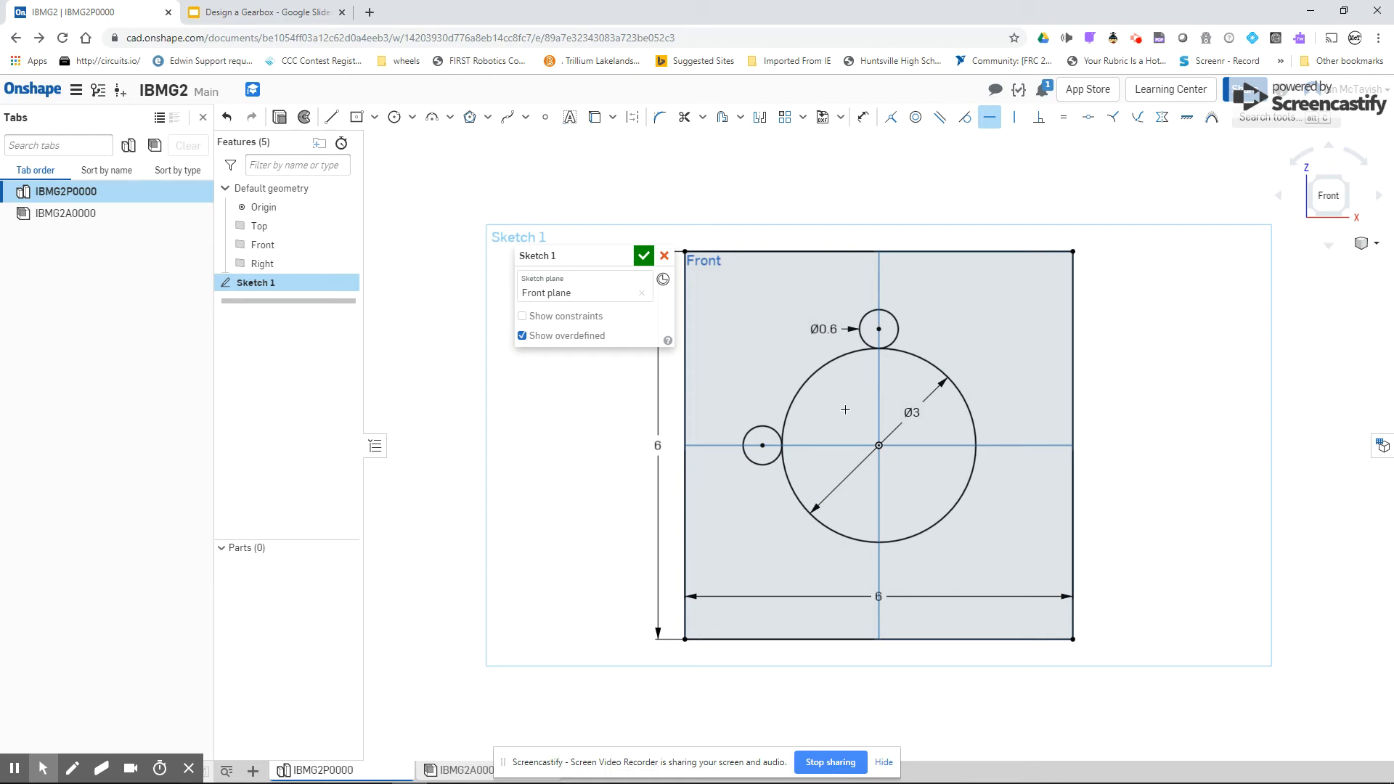
# - Sketch a 0.9 in diameter circle centered on the origin, inside the 3 in circle
pyautogui.click(394, 117)
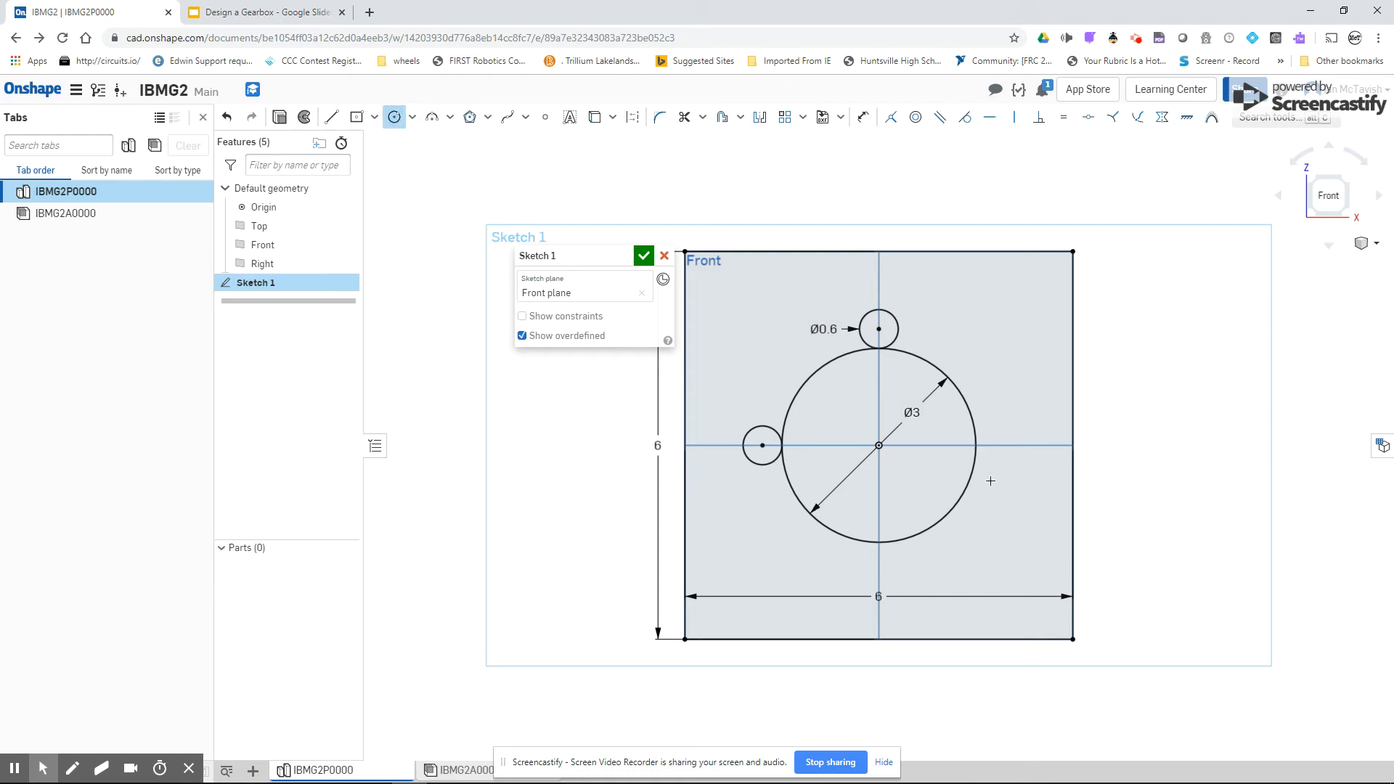
pyautogui.click(878, 444)
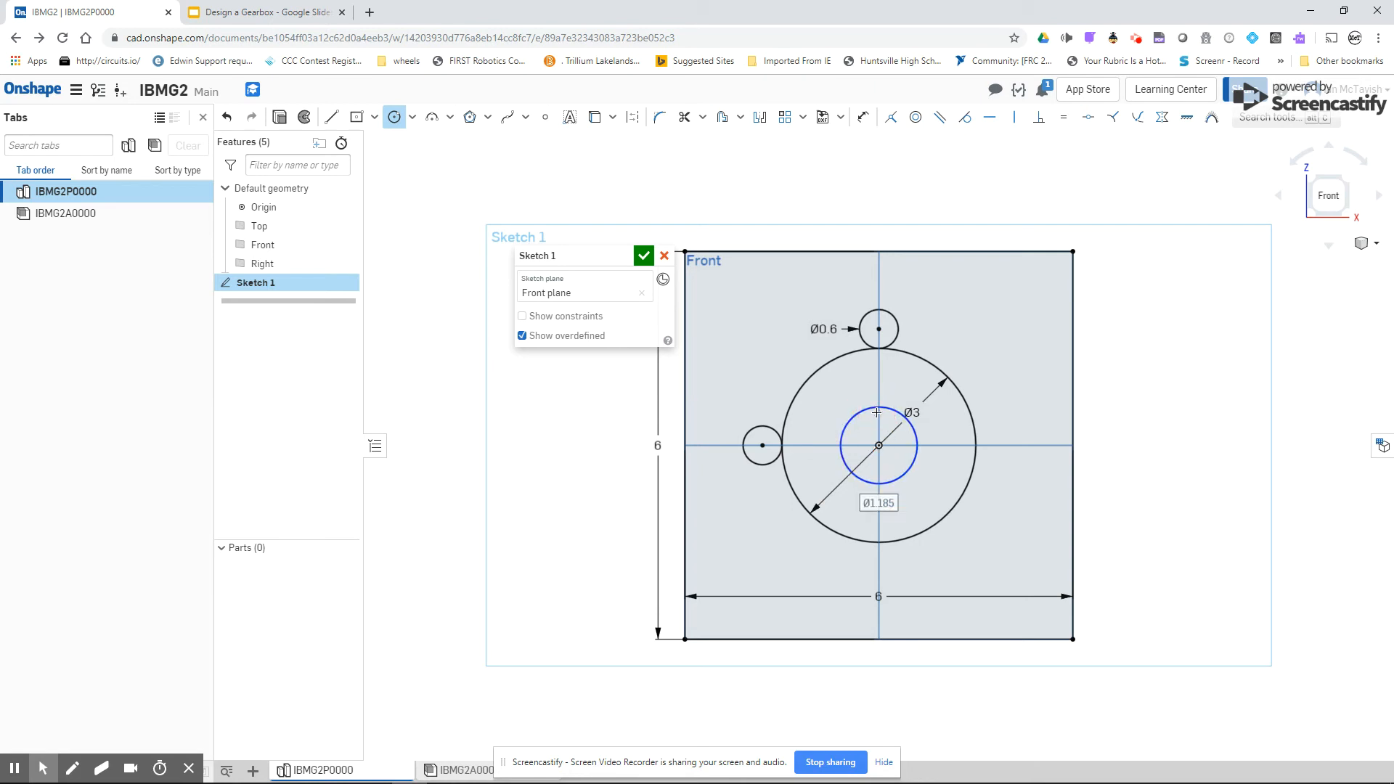
pyautogui.write('0.9')
pyautogui.press('Return')
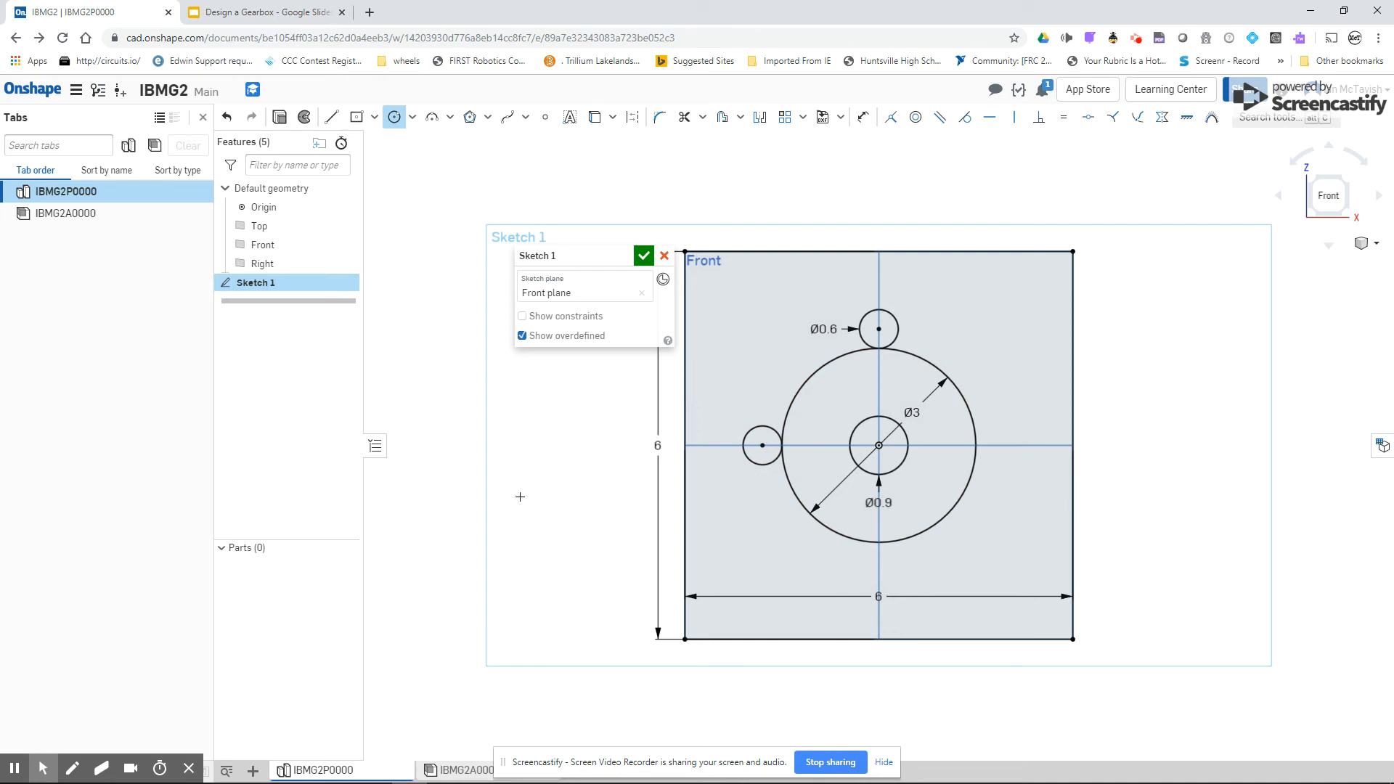
# - Sketch a 3 in diameter circle to the left of the plate and align its center vertically with the origin
pyautogui.click(498, 509)
pyautogui.click(552, 493)
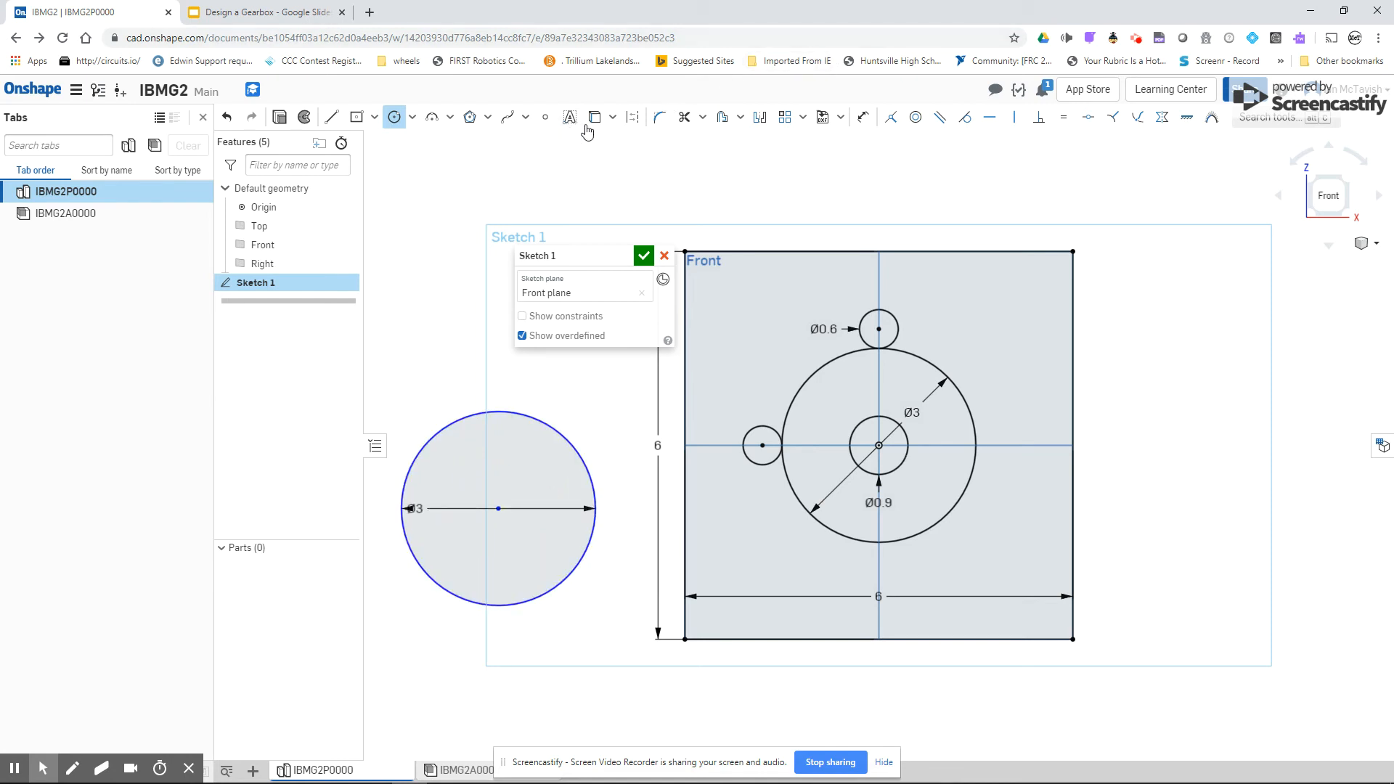
pyautogui.click(1016, 120)
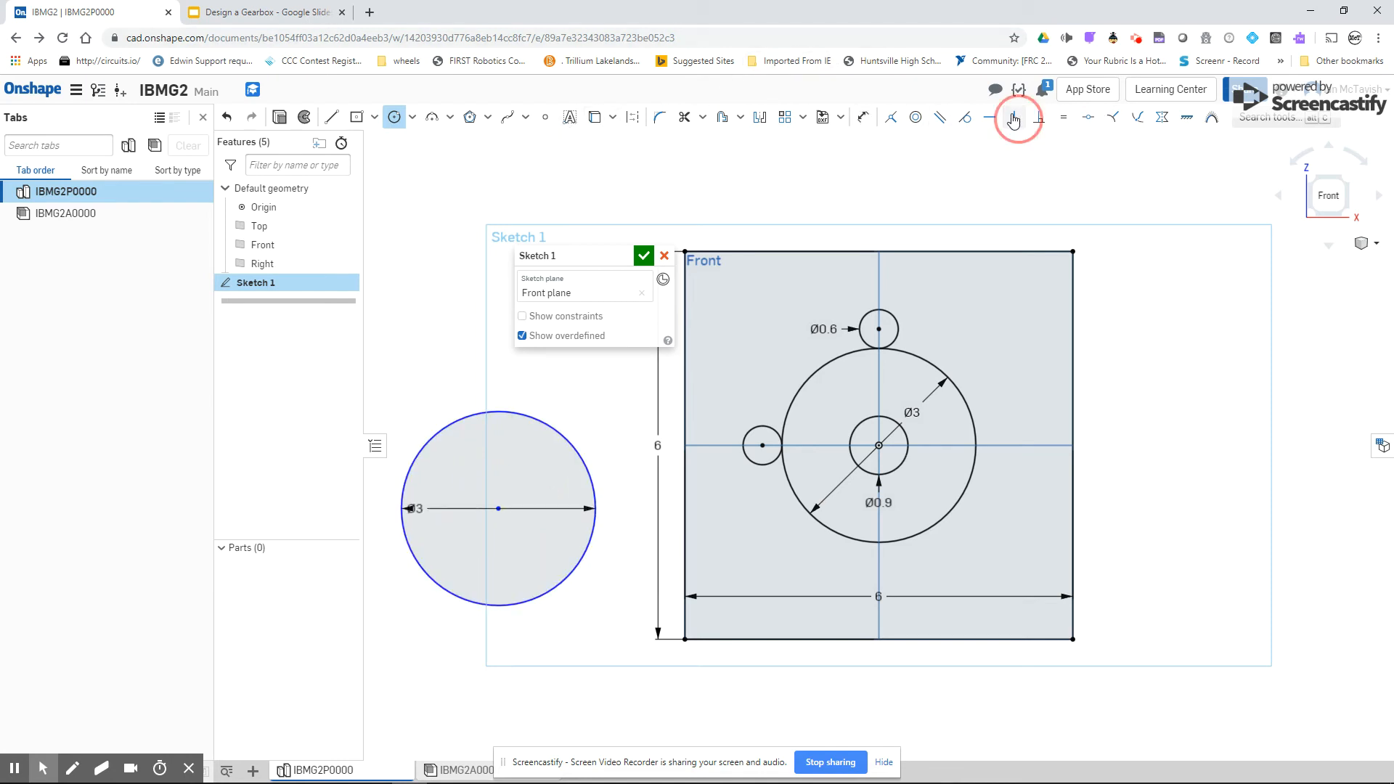
pyautogui.click(499, 509)
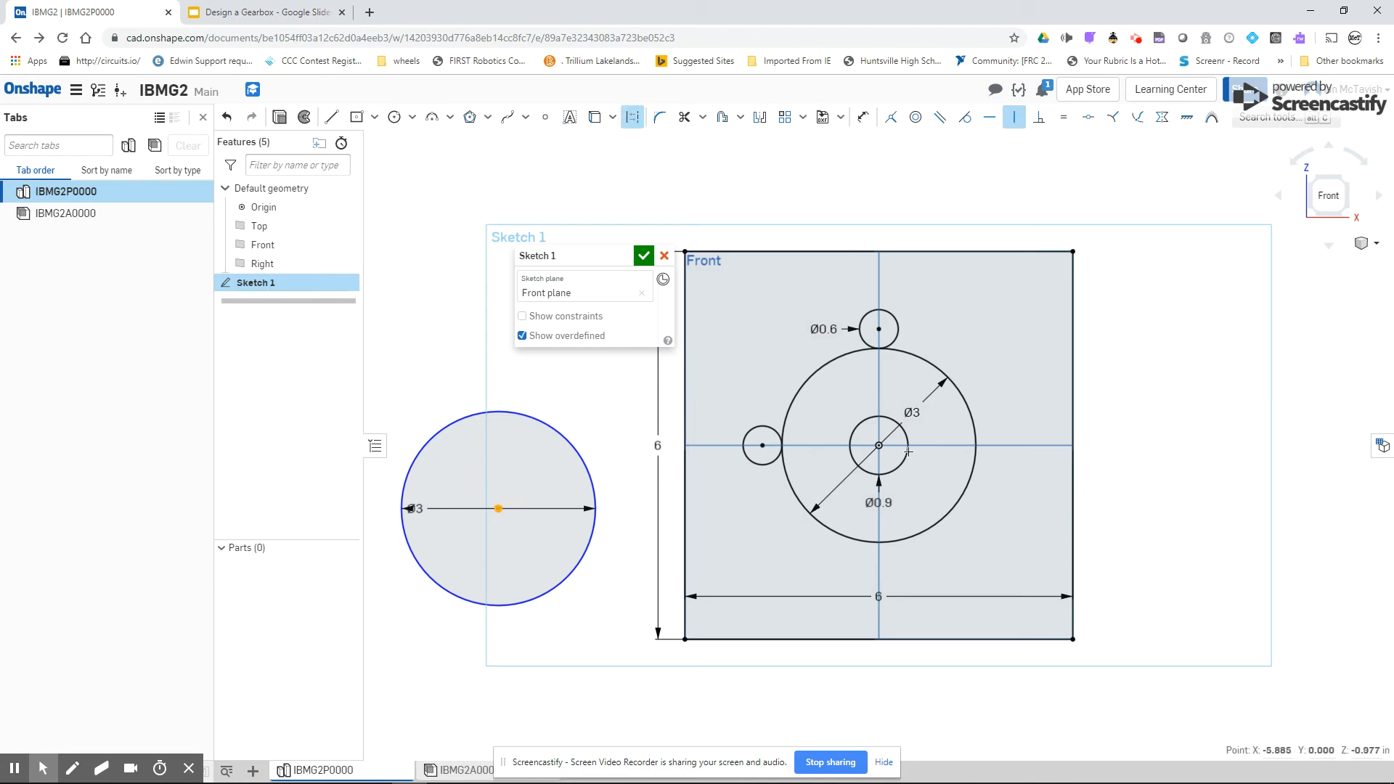
pyautogui.click(879, 445)
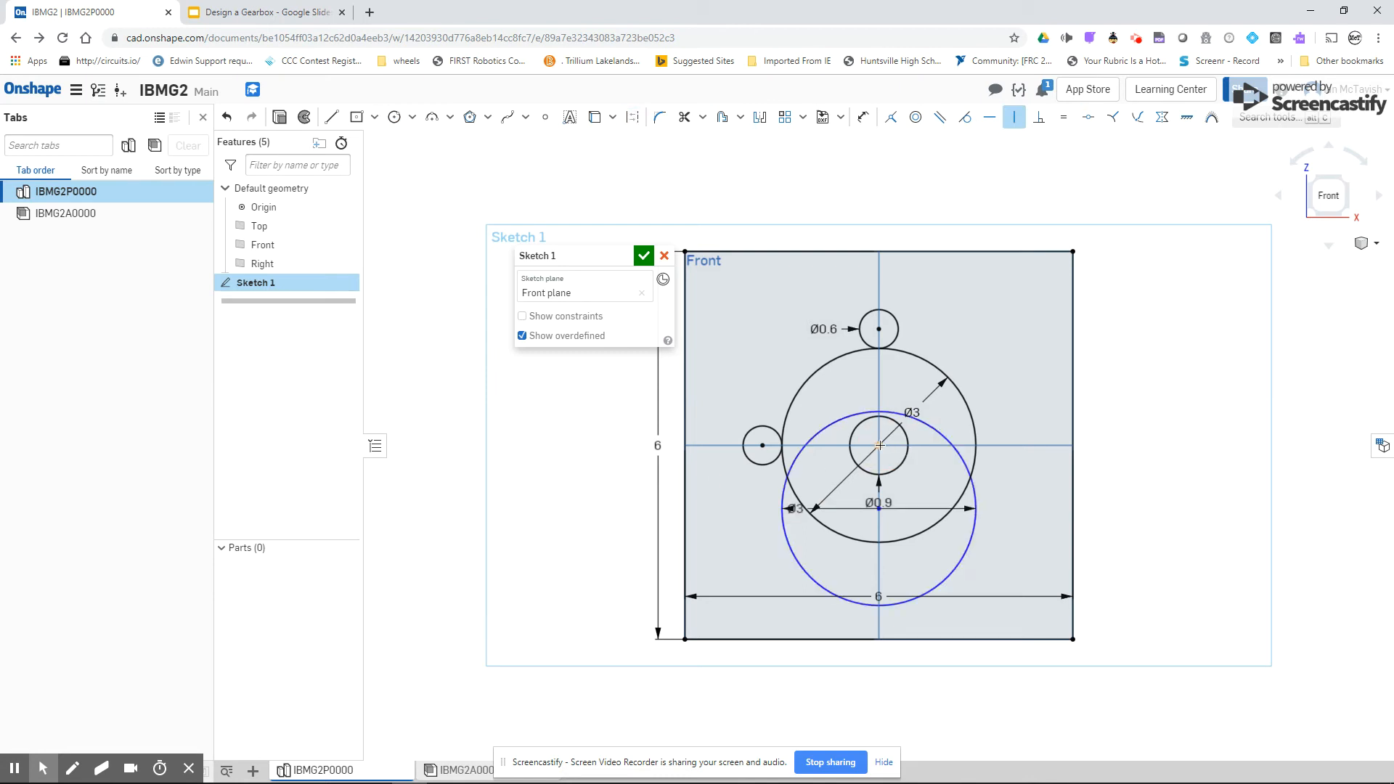
# - Try a tangent constraint between the new 3 in circle and the 0.9 in circle, and undo it along with the vertical alignment
pyautogui.click(965, 117)
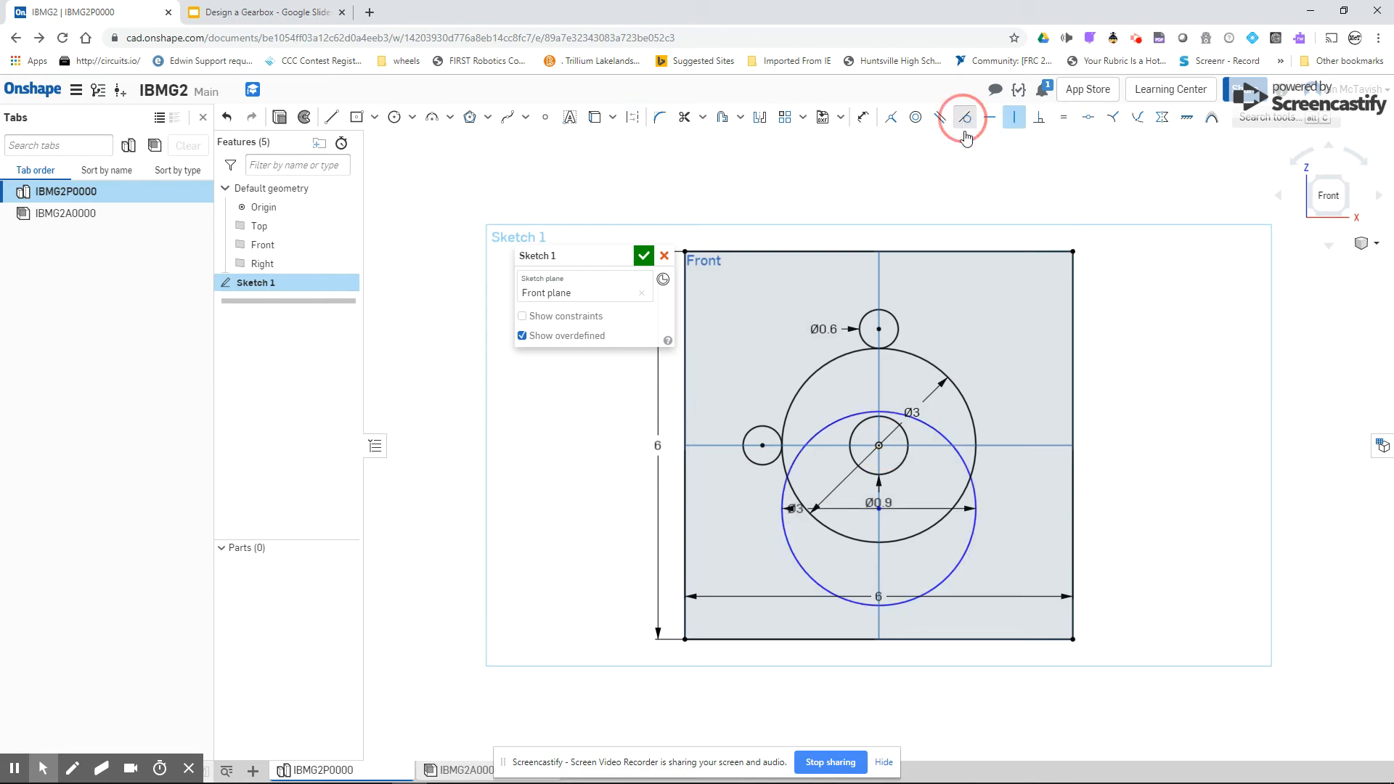
pyautogui.click(881, 411)
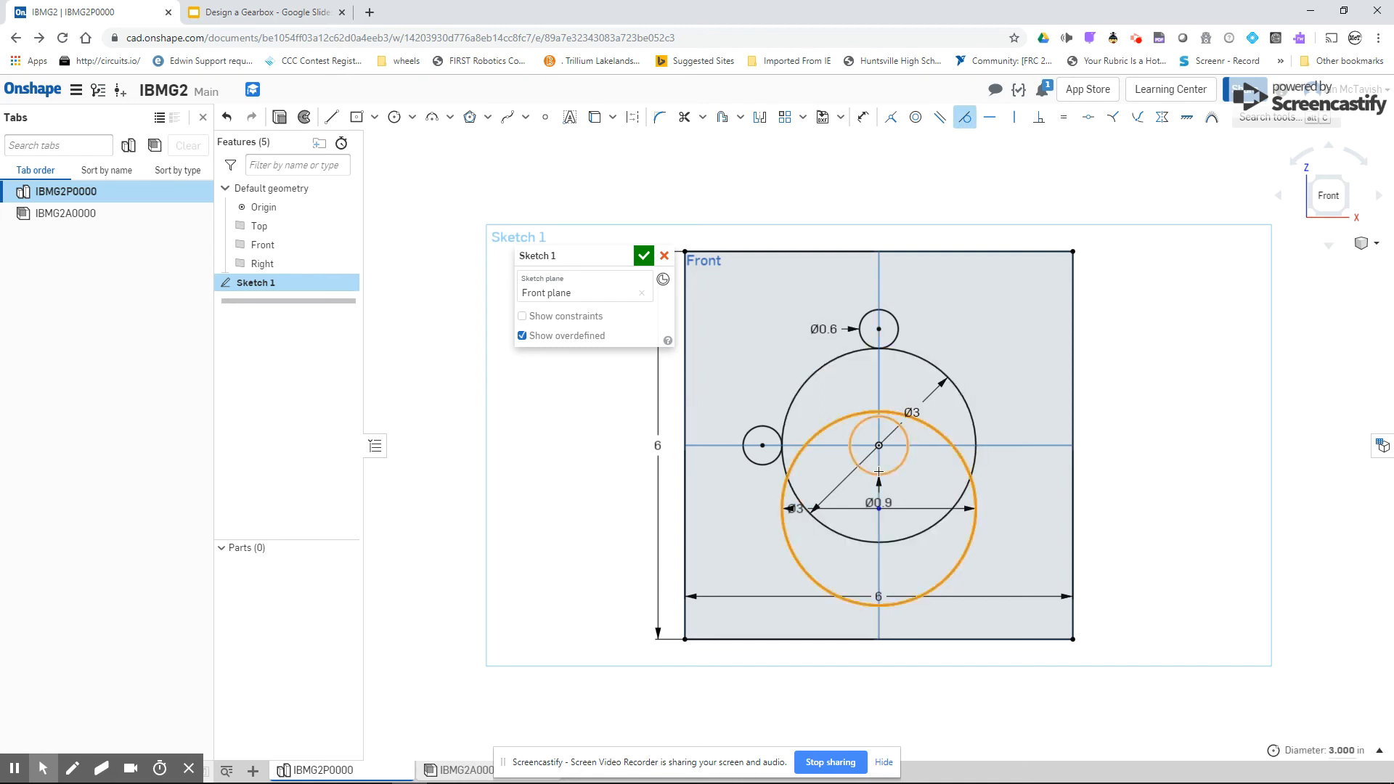
pyautogui.click(876, 474)
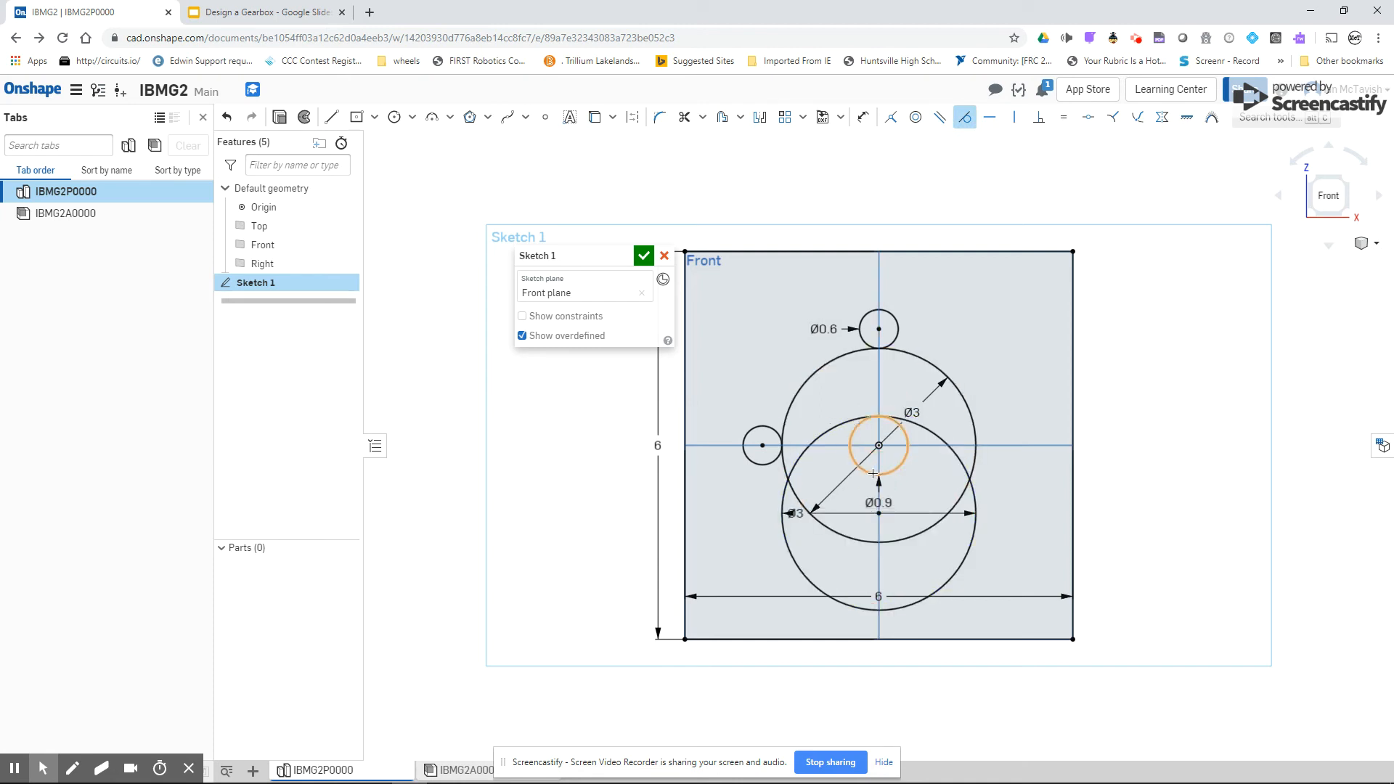
pyautogui.click(228, 118)
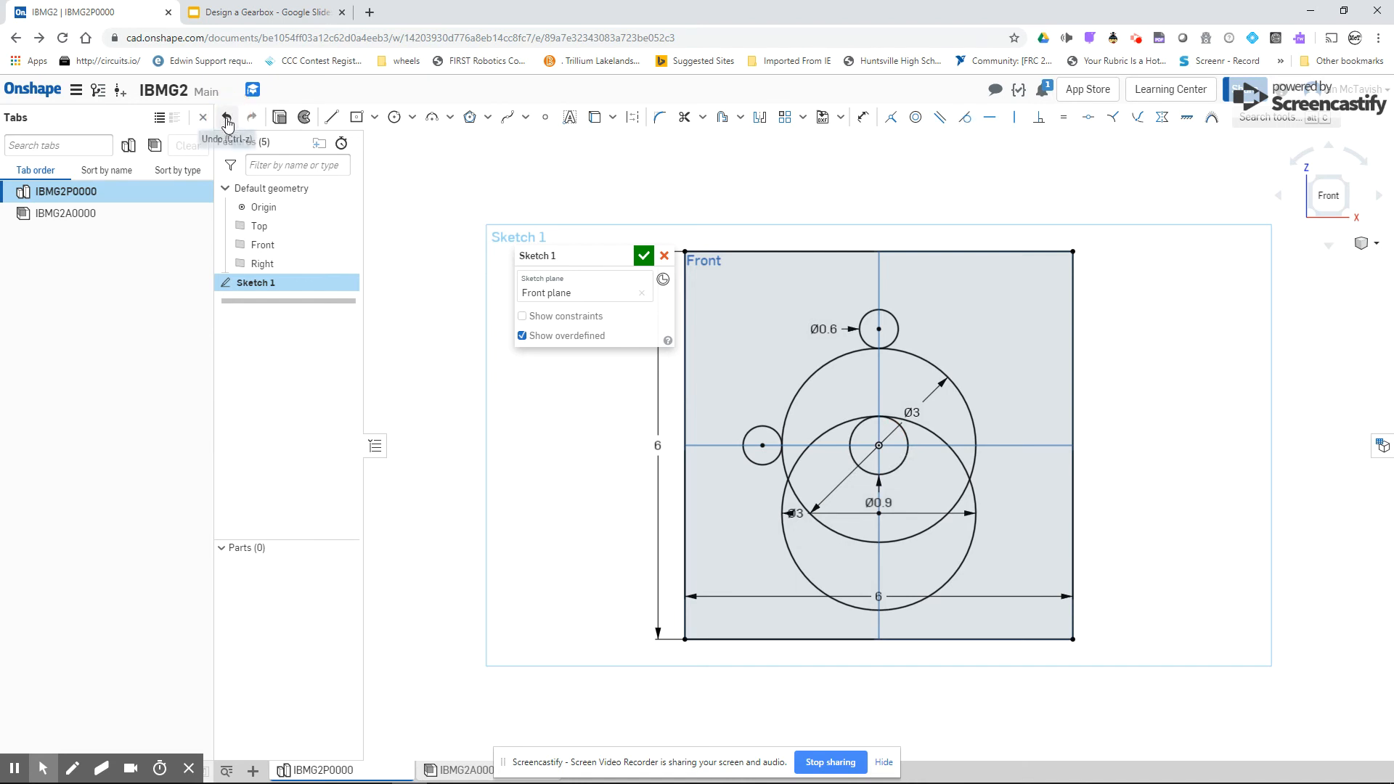
pyautogui.click(226, 122)
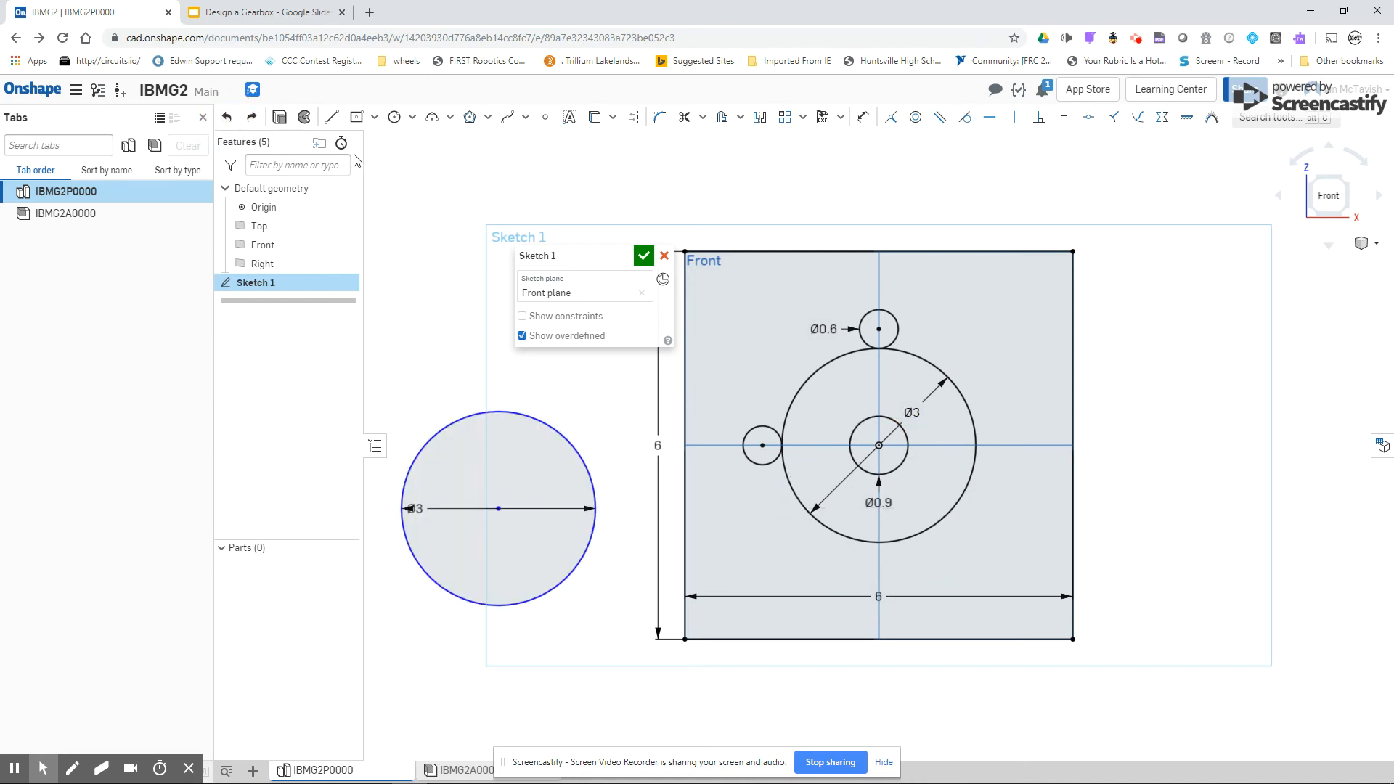
# - Try making the circle beside the plate tangent to the 0.9 in circle first, and undo the constraint together with the circle
pyautogui.click(966, 117)
pyautogui.click(594, 477)
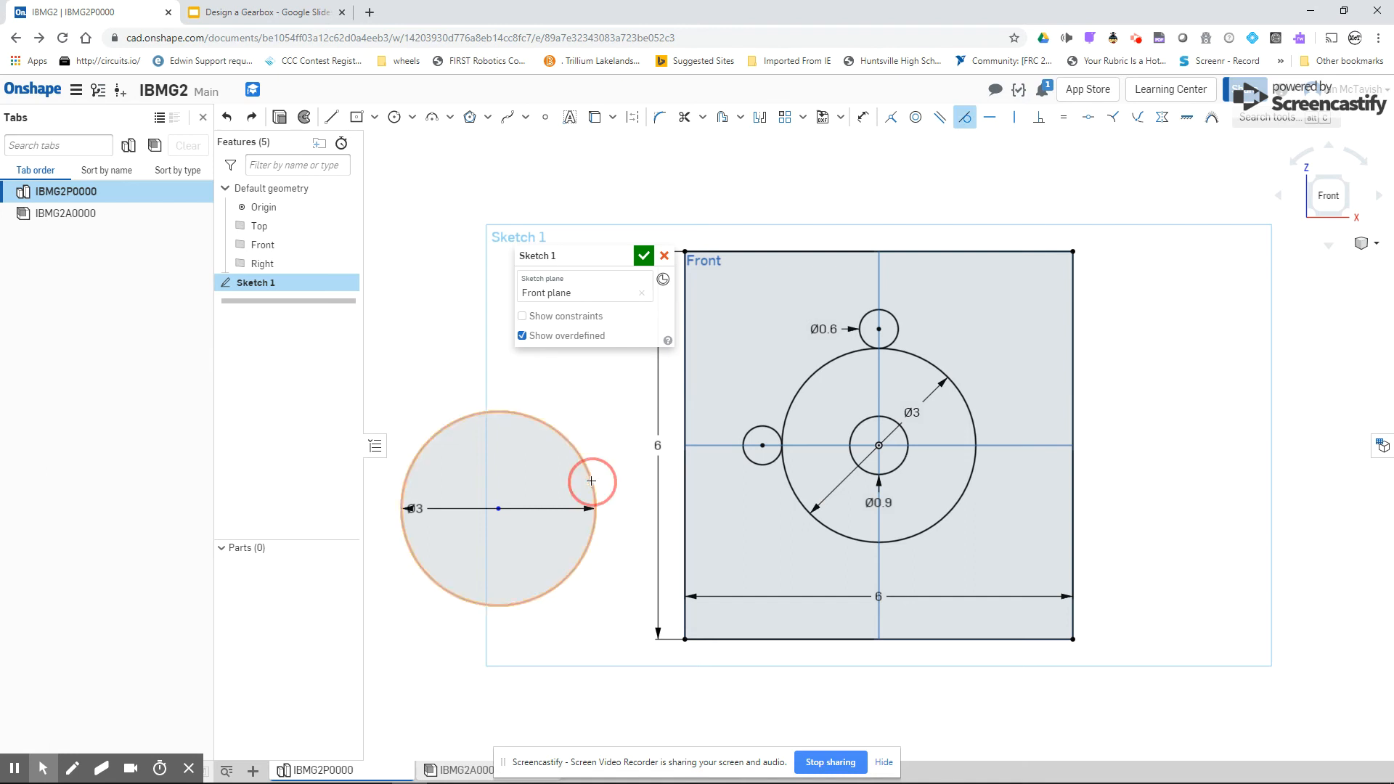
pyautogui.click(881, 473)
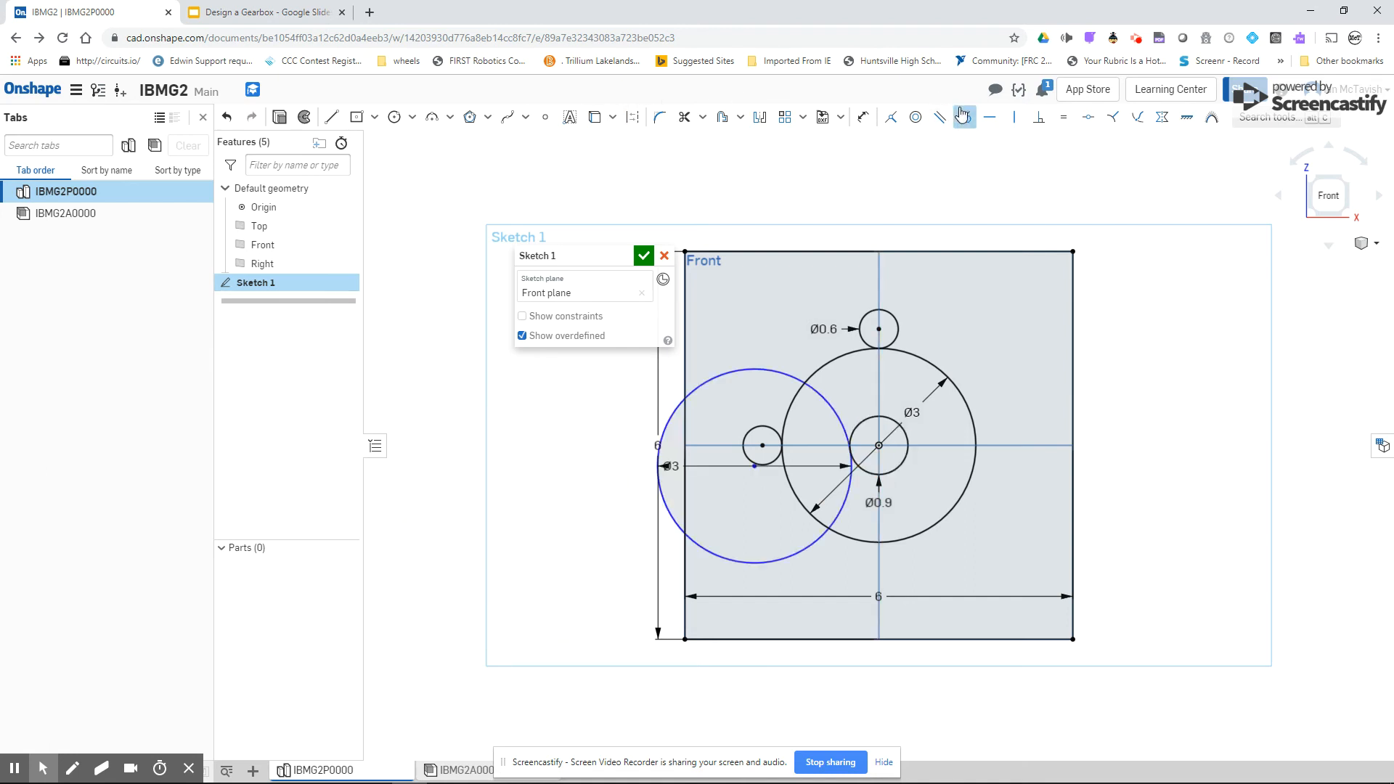
pyautogui.click(228, 118)
pyautogui.click(227, 118)
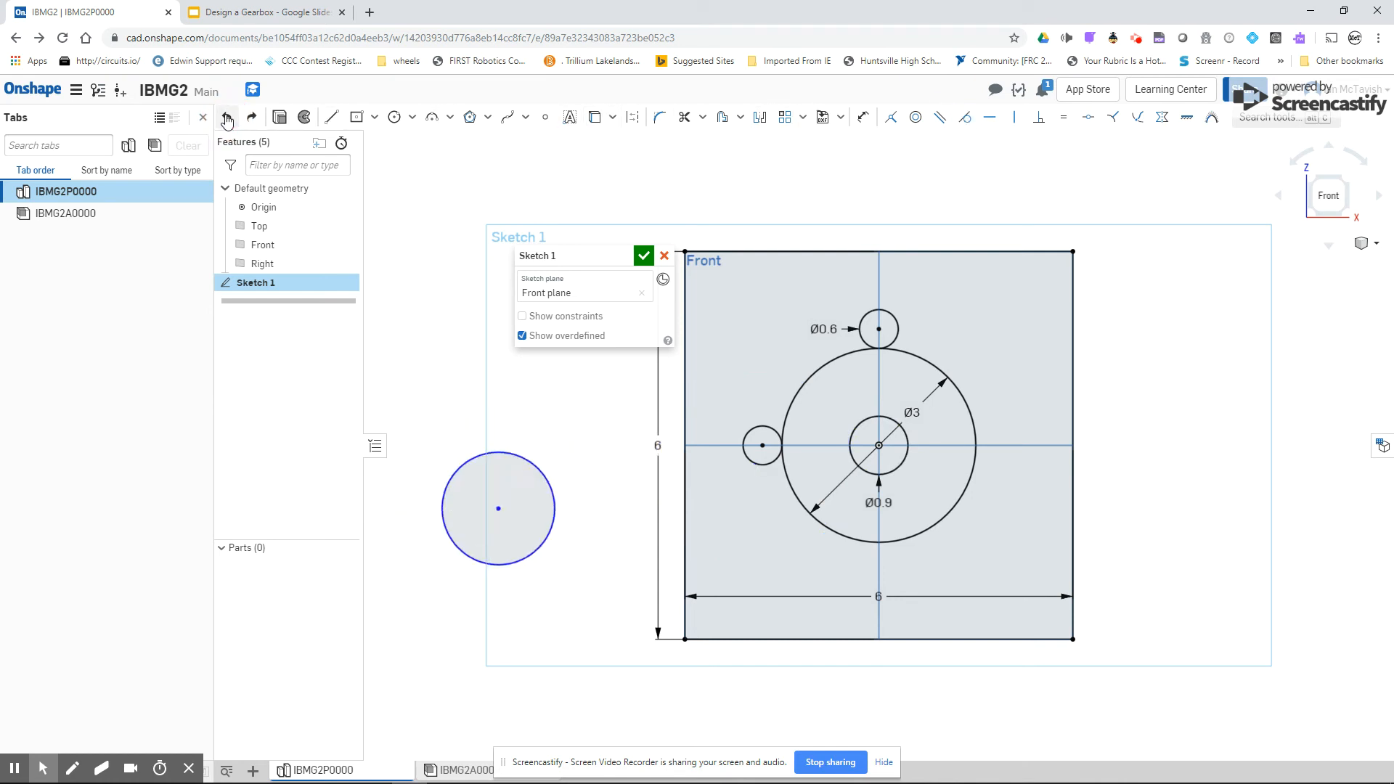
pyautogui.click(227, 118)
# - Sketch a second 3 in diameter circle with its center directly below the origin, near the plate's lower edge
pyautogui.click(394, 116)
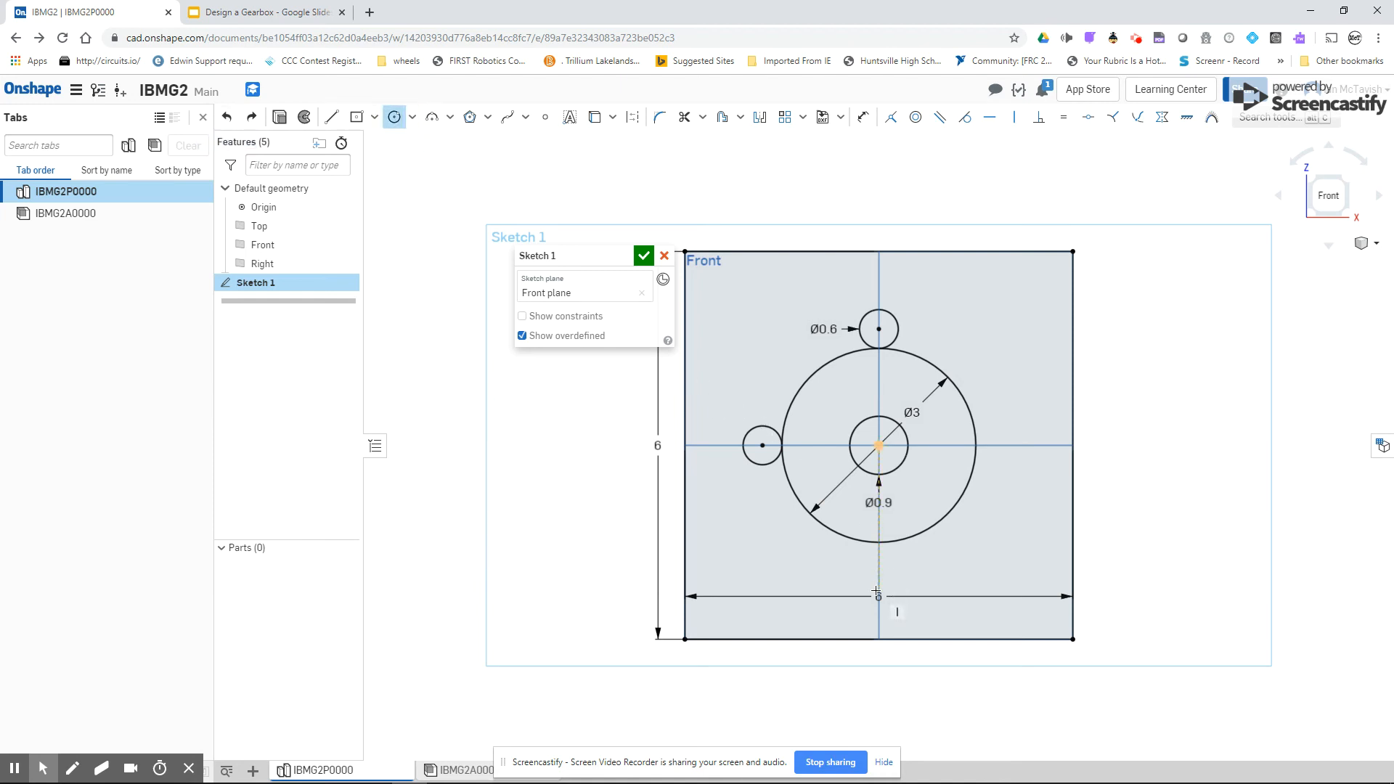
pyautogui.click(879, 590)
pyautogui.click(918, 579)
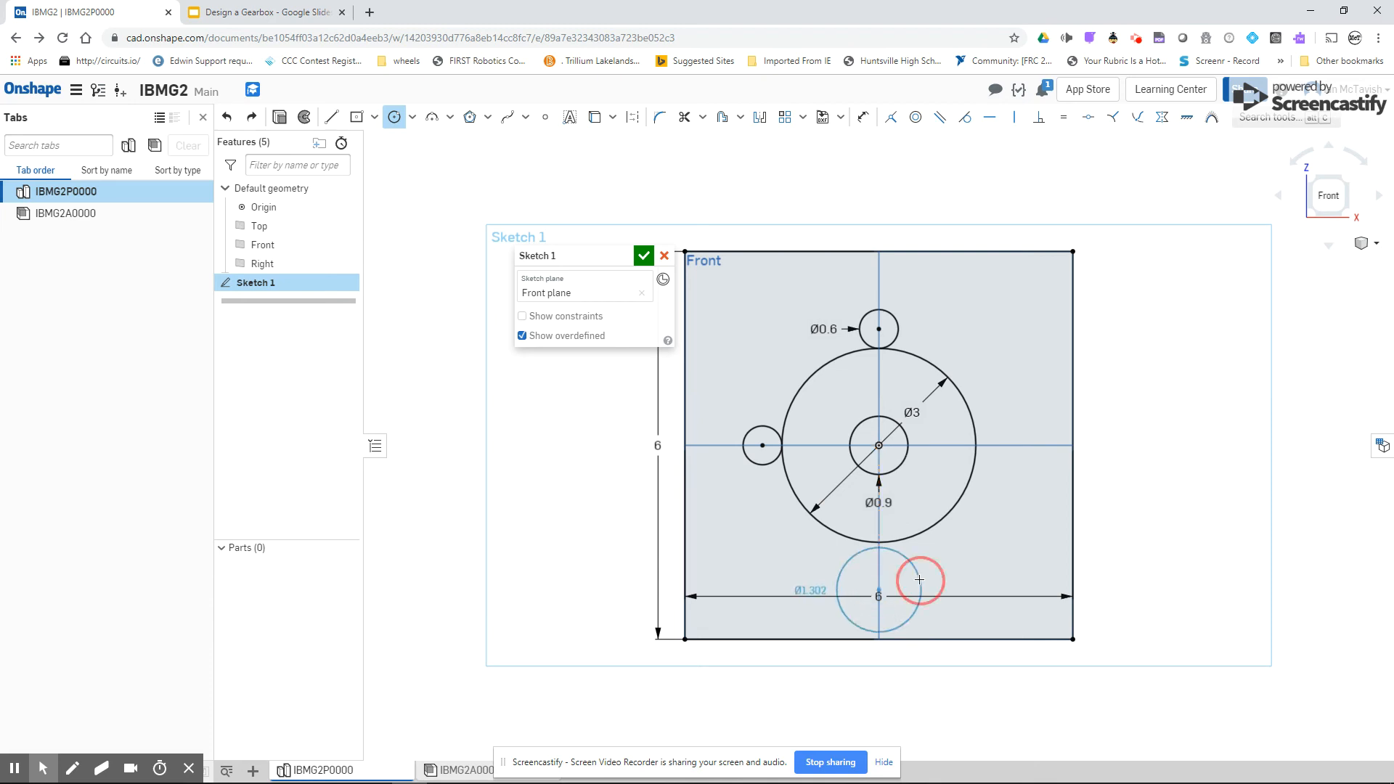
pyautogui.write('3')
pyautogui.press('Return')
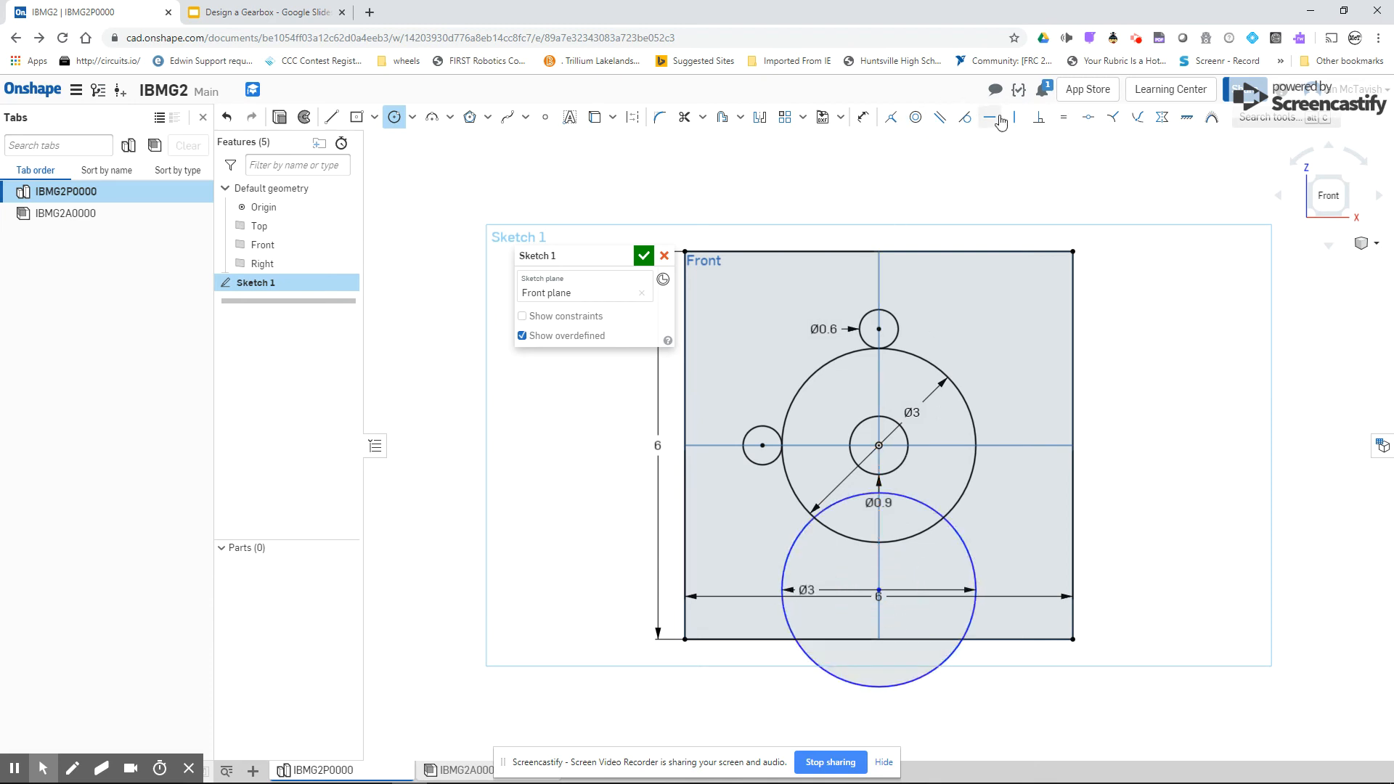
# - Make the lower 3 in circle tangent to the bottom of the 0.9 in circle
pyautogui.click(967, 118)
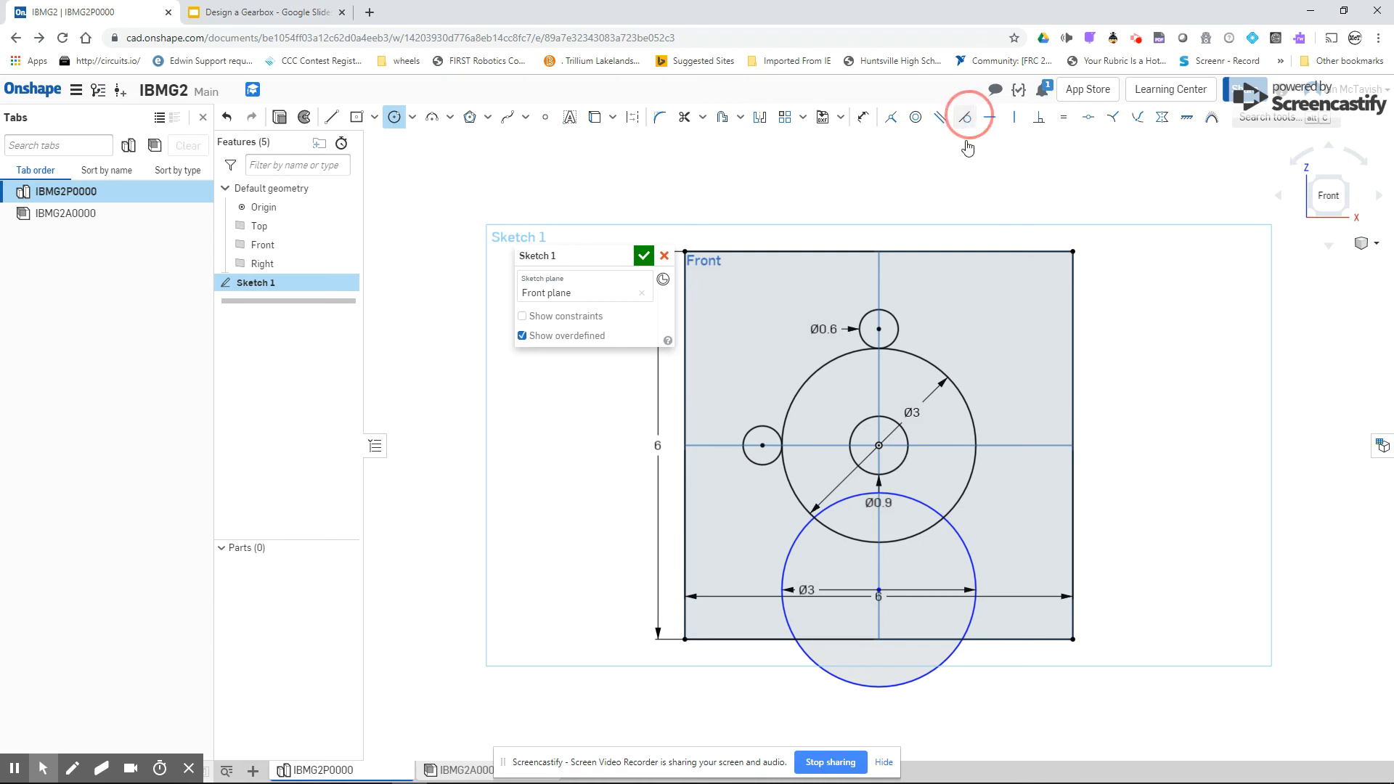
pyautogui.click(868, 494)
pyautogui.click(869, 472)
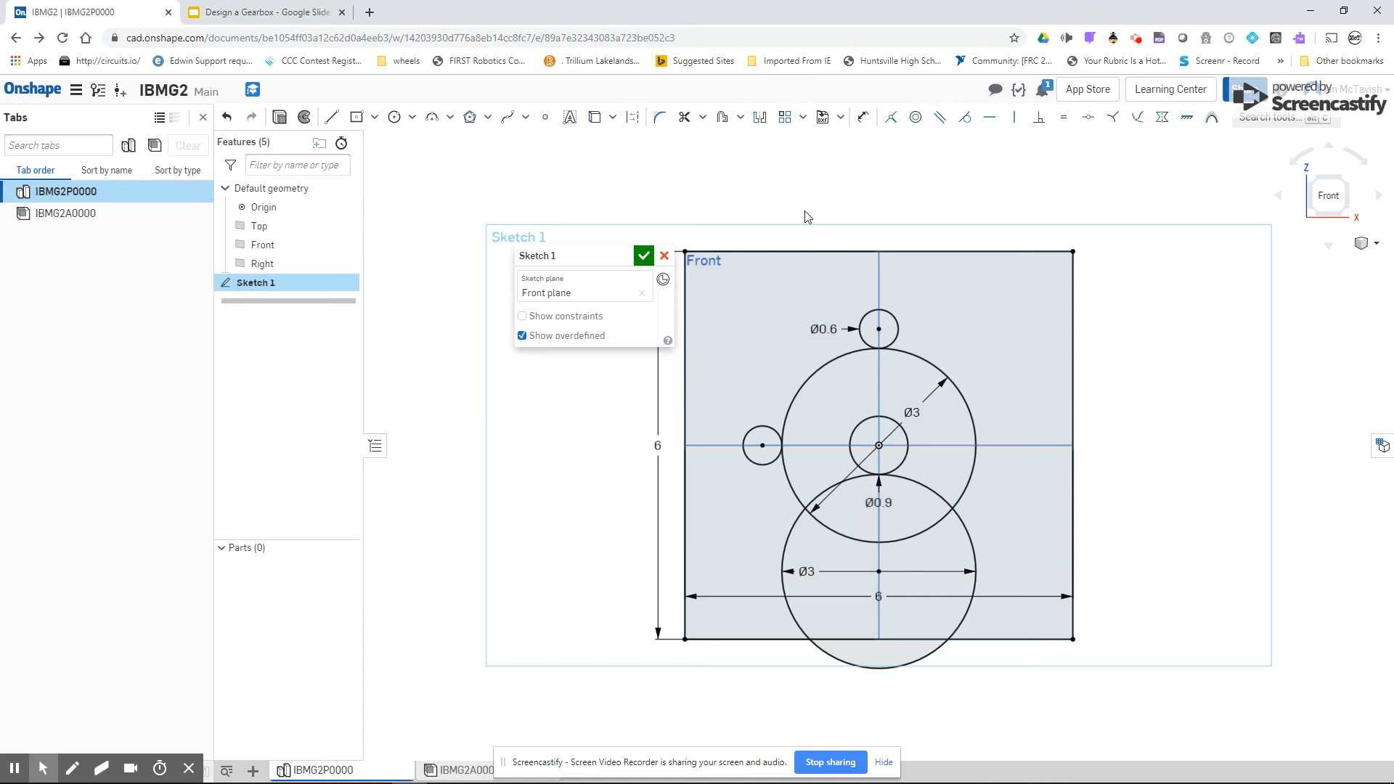
# - Convert all five circles, both small ones, both 3 in ones and the 0.9 in one, to construction geometry
pyautogui.click(877, 315)
pyautogui.click(833, 363)
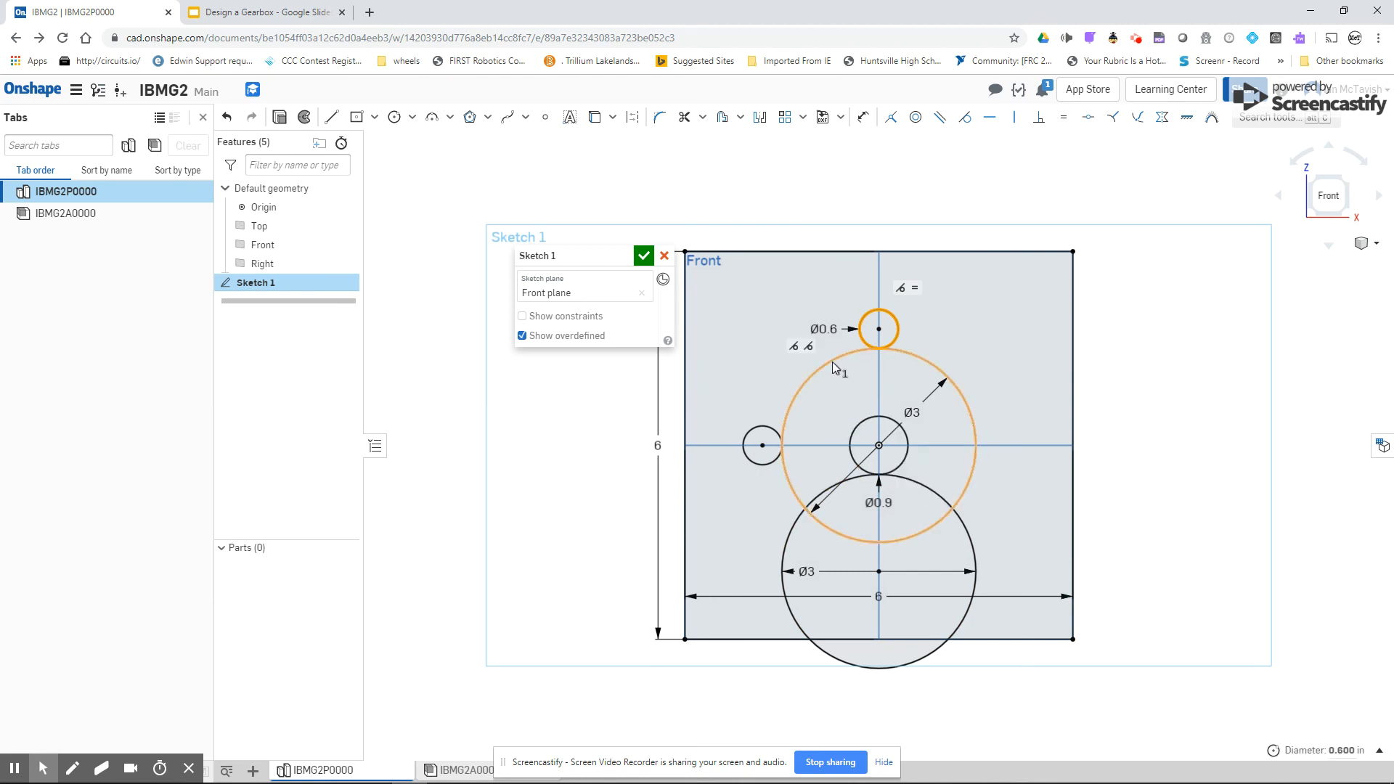
pyautogui.click(766, 433)
pyautogui.click(863, 424)
pyautogui.click(913, 482)
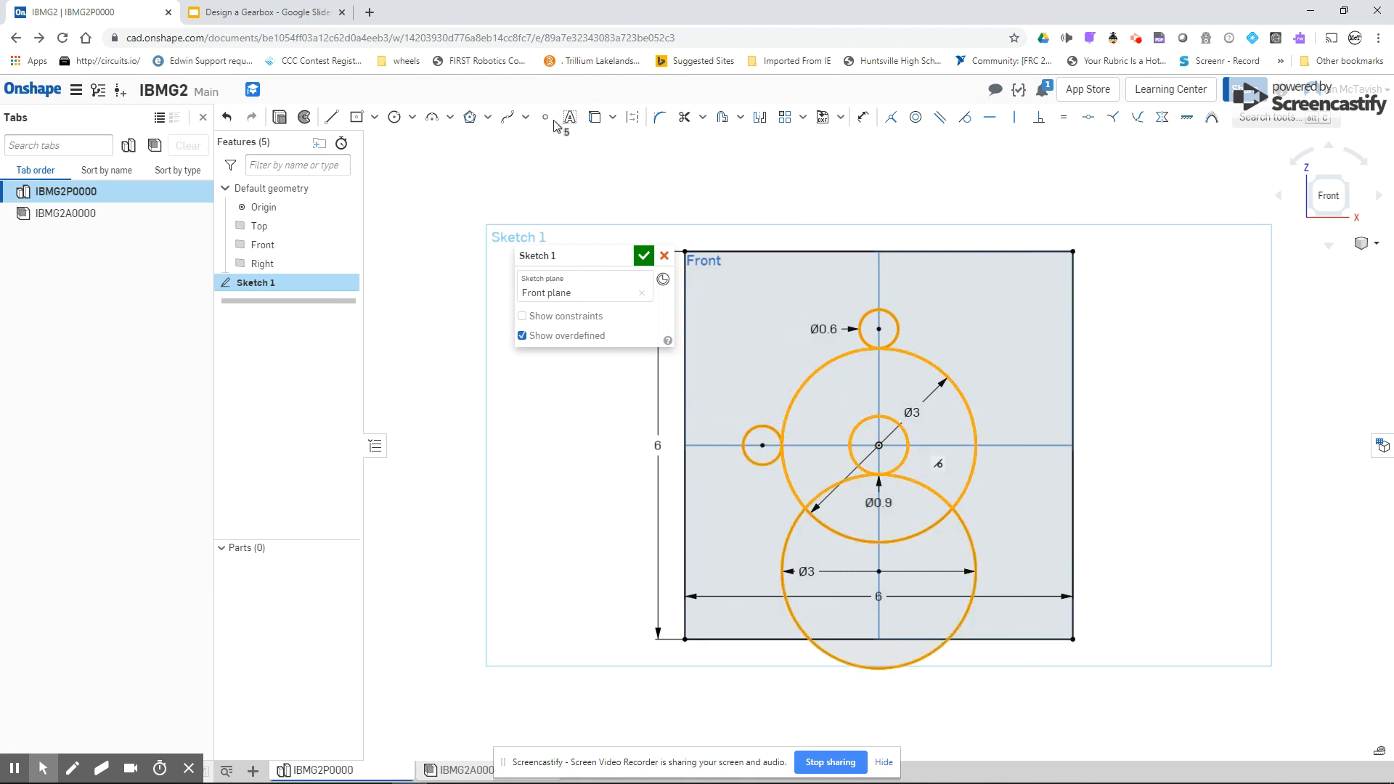
pyautogui.click(636, 118)
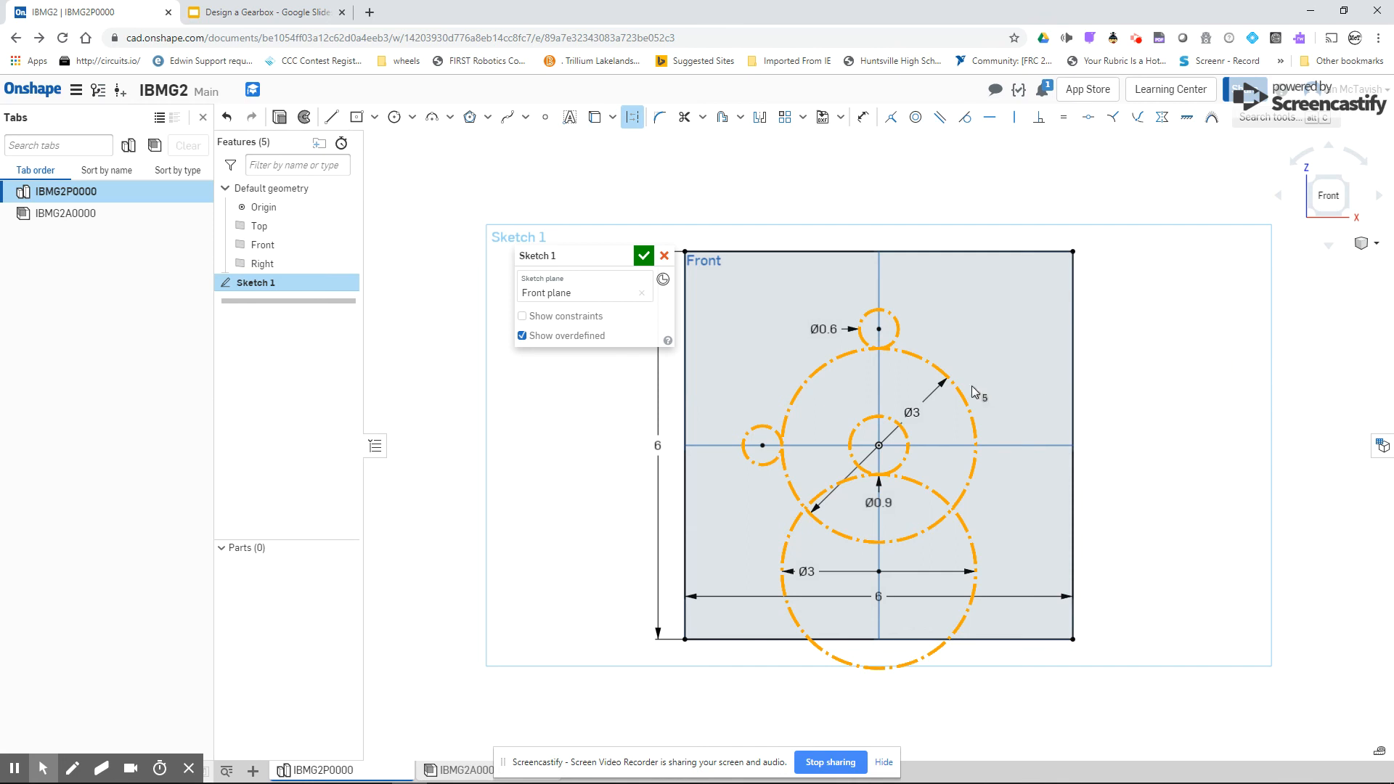
pyautogui.click(1152, 378)
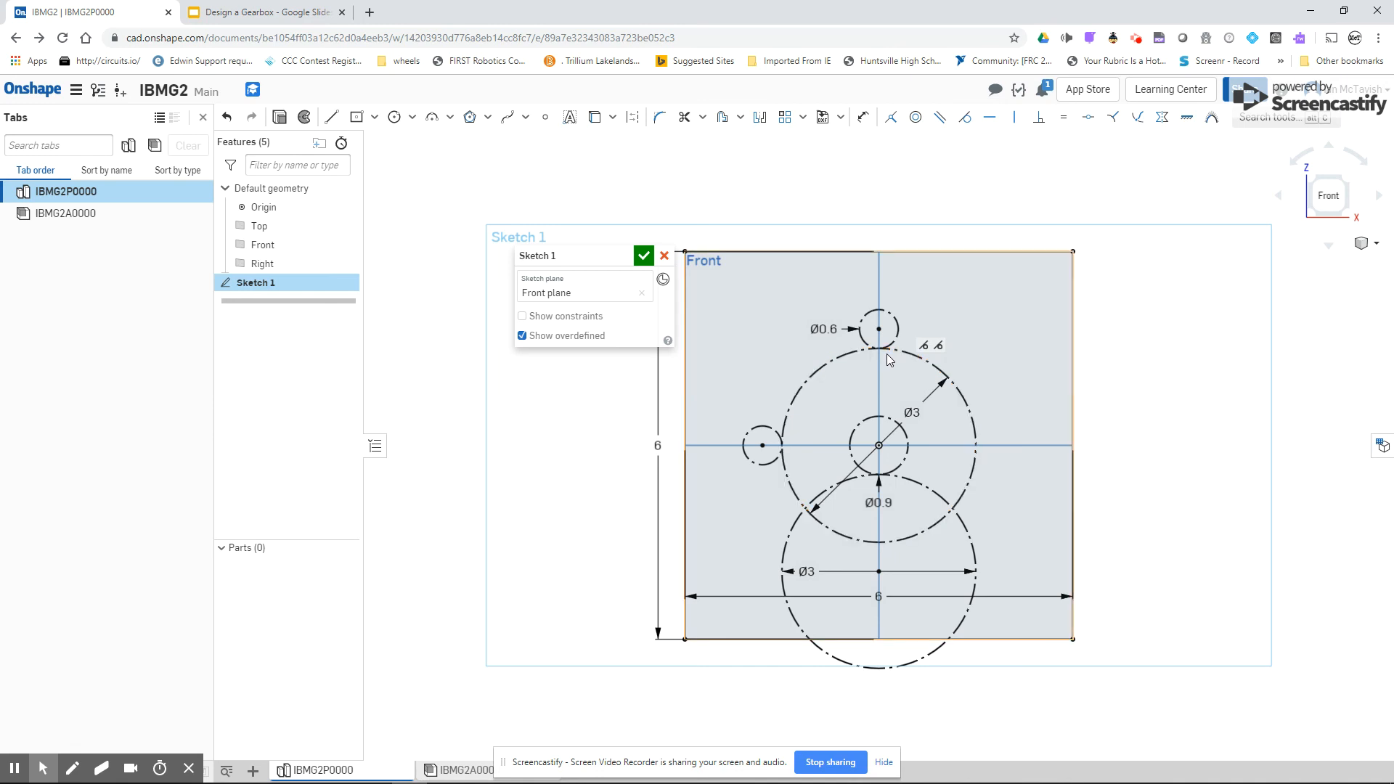
# - Rename the sketch as Gearbox Layout and finish it
pyautogui.click(623, 255)
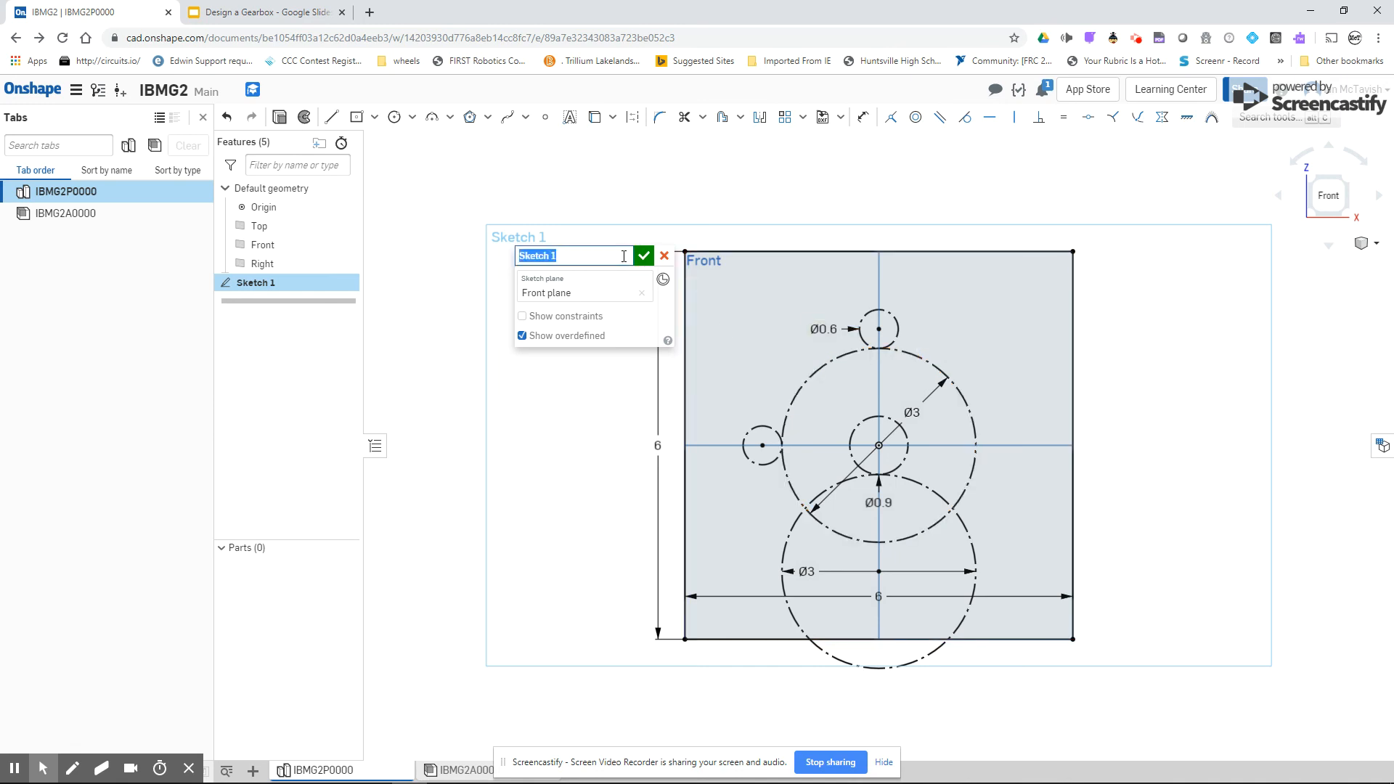
pyautogui.write('gE')
pyautogui.click(644, 255)
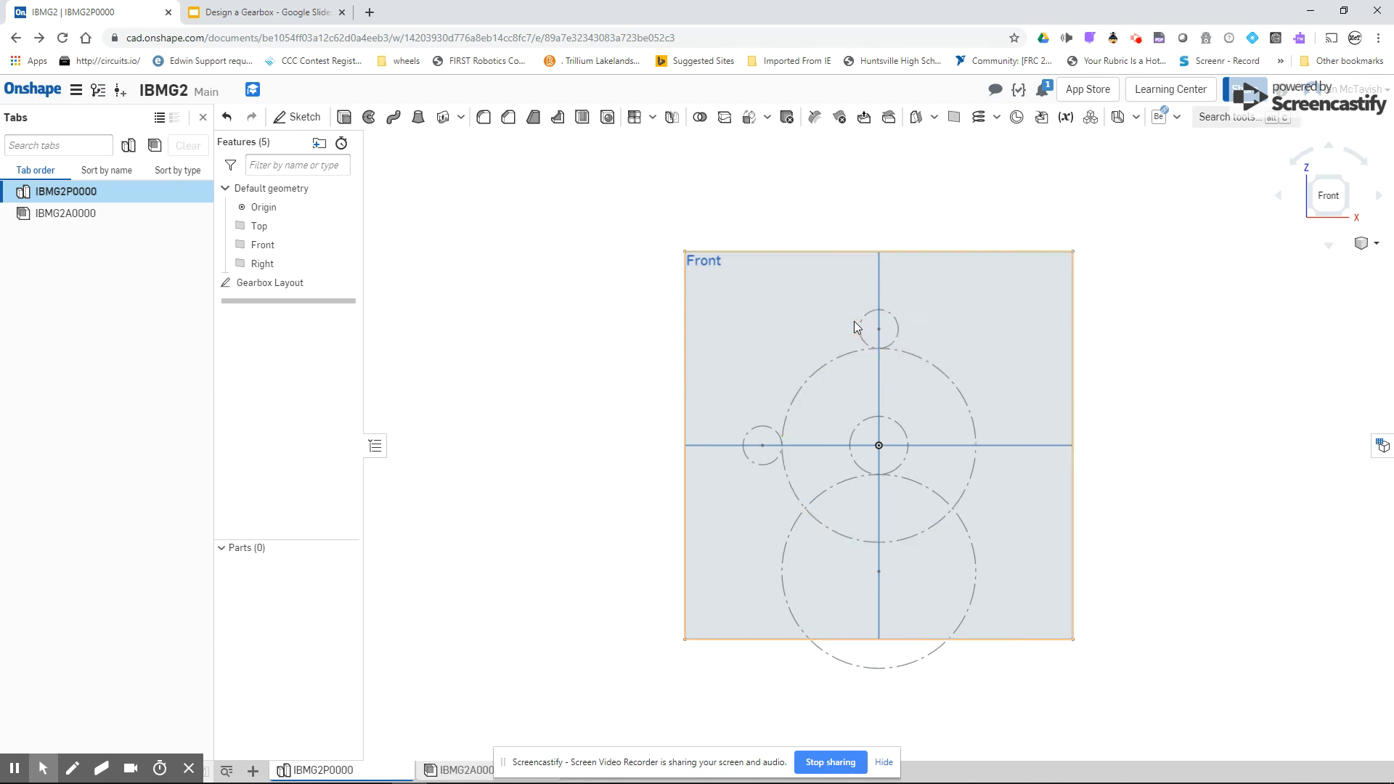
pyautogui.click(1137, 41)
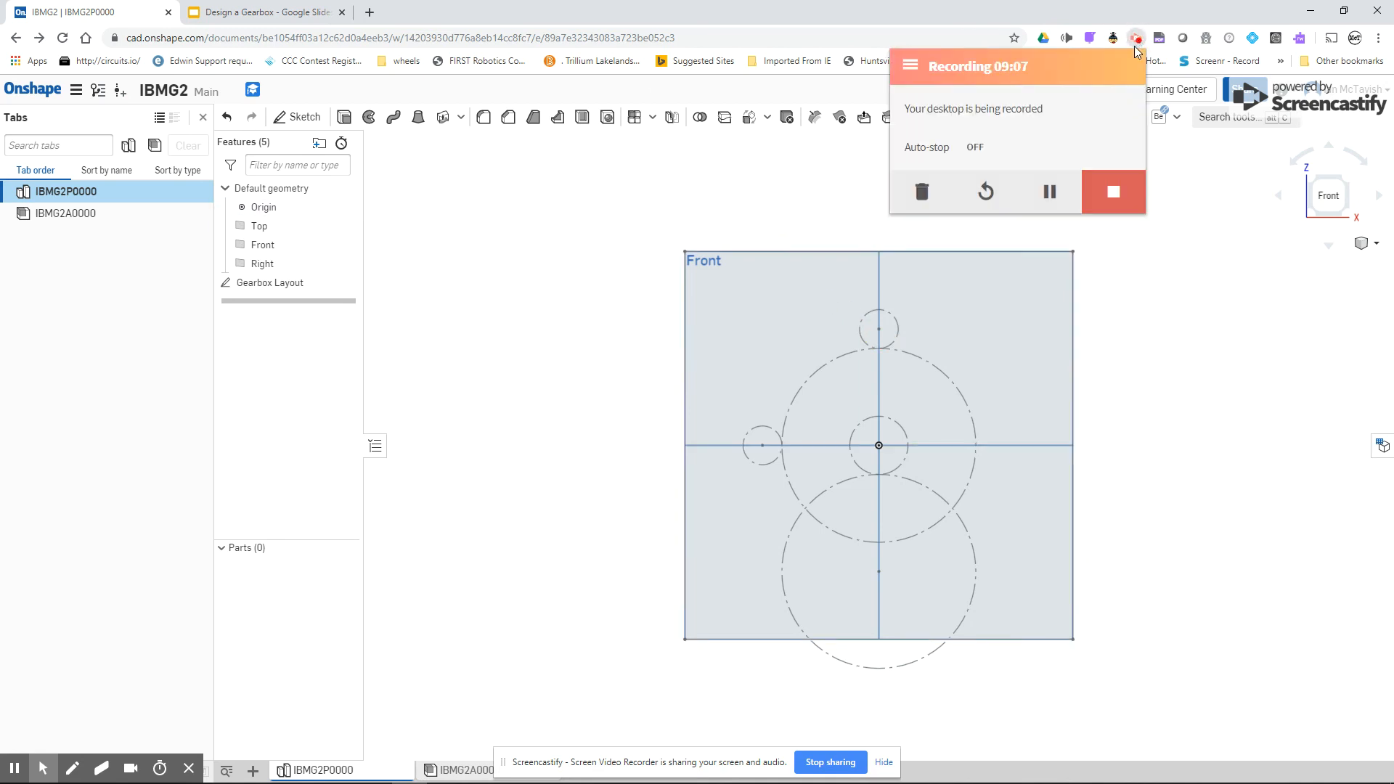